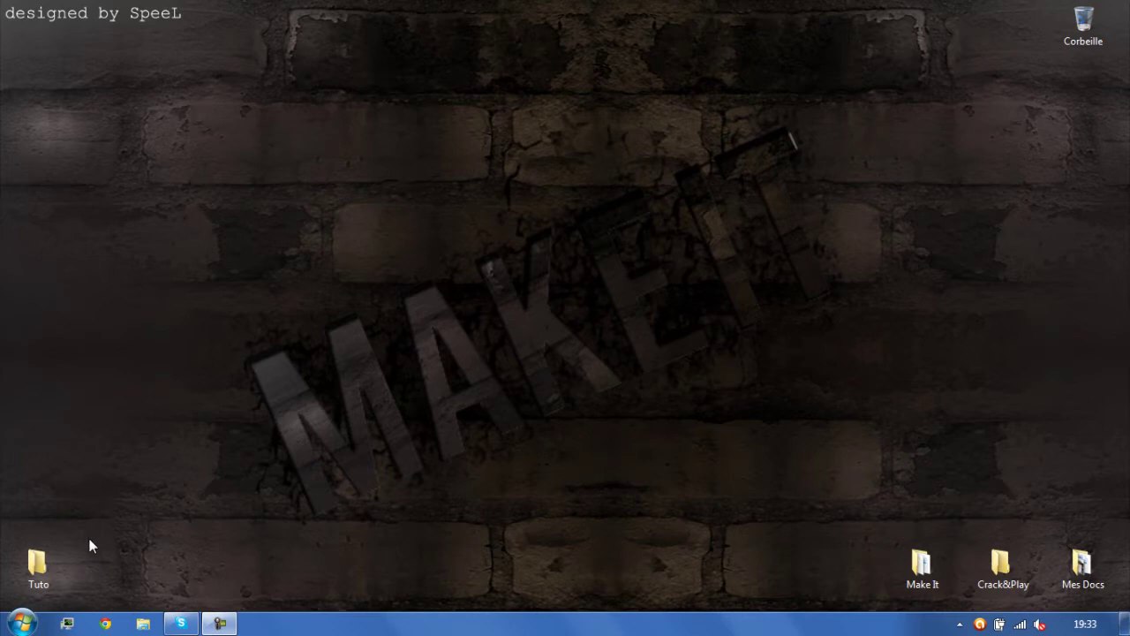
Step: Check in the Control Panel's Windows Update page whether Windows is up to date, and close the window
{"action": "left_click", "coordinate": [21, 624]}
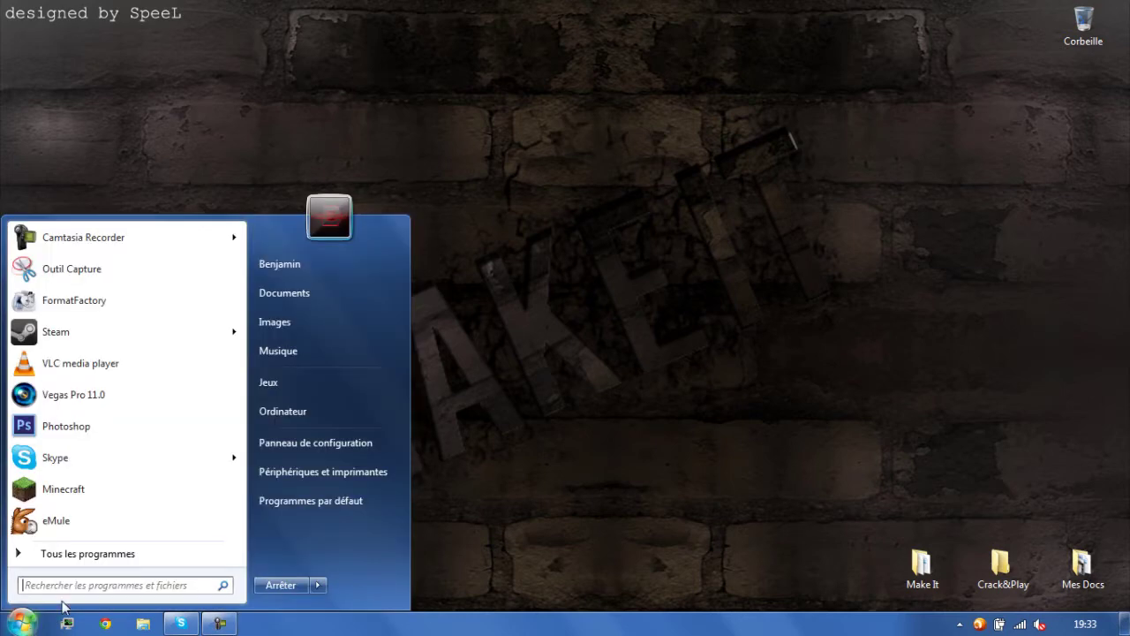
{"action": "left_click", "coordinate": [286, 449]}
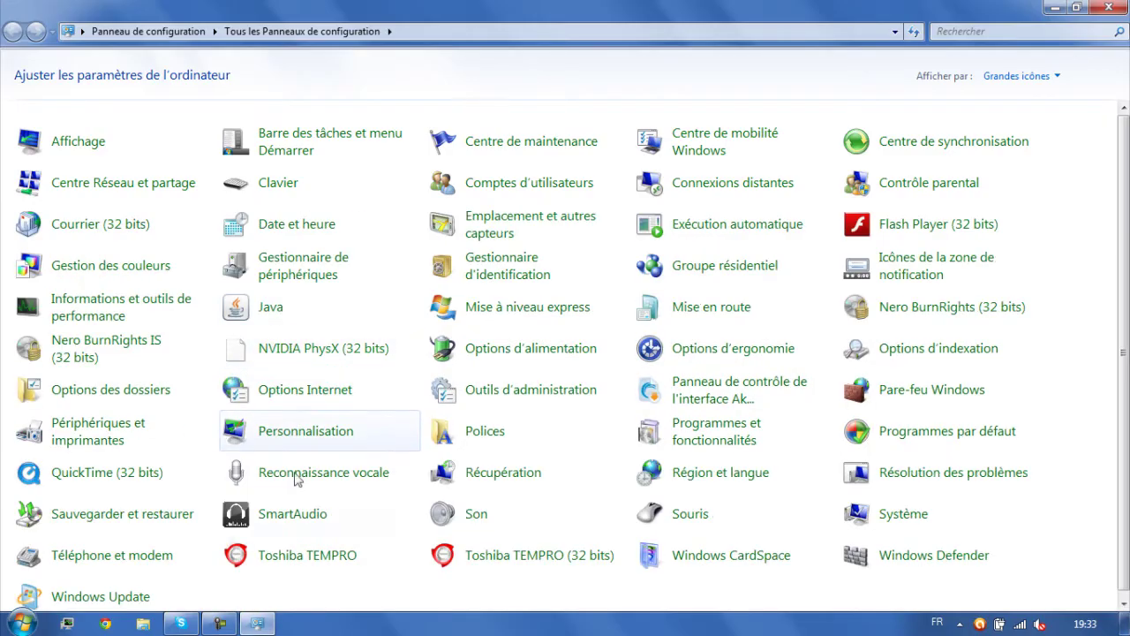
{"action": "left_click", "coordinate": [113, 597]}
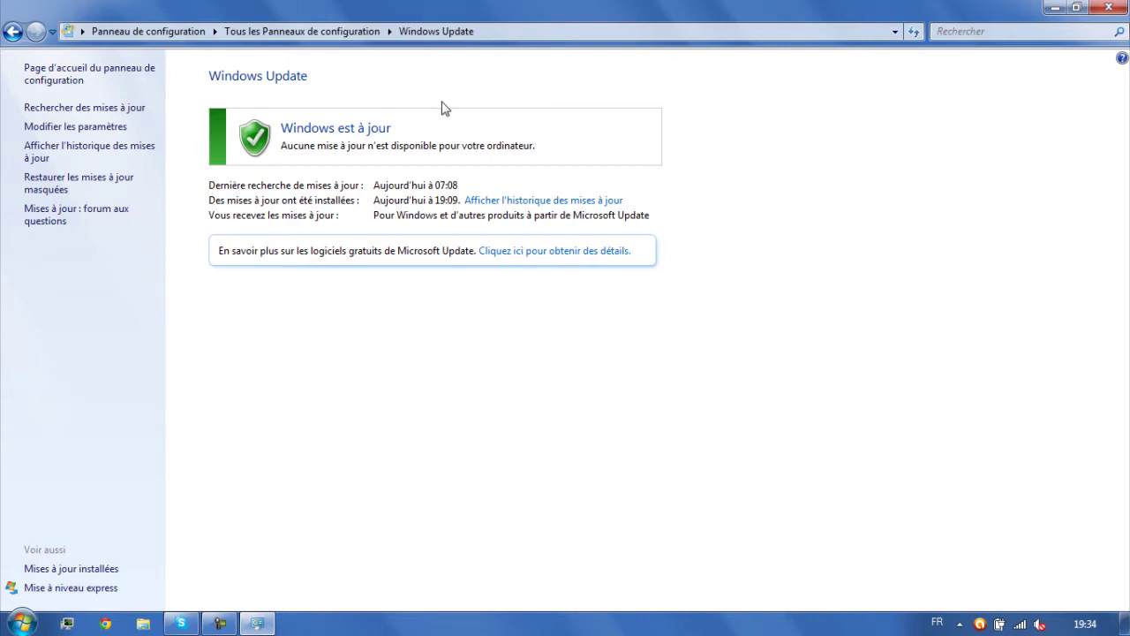
{"action": "left_click", "coordinate": [1108, 7]}
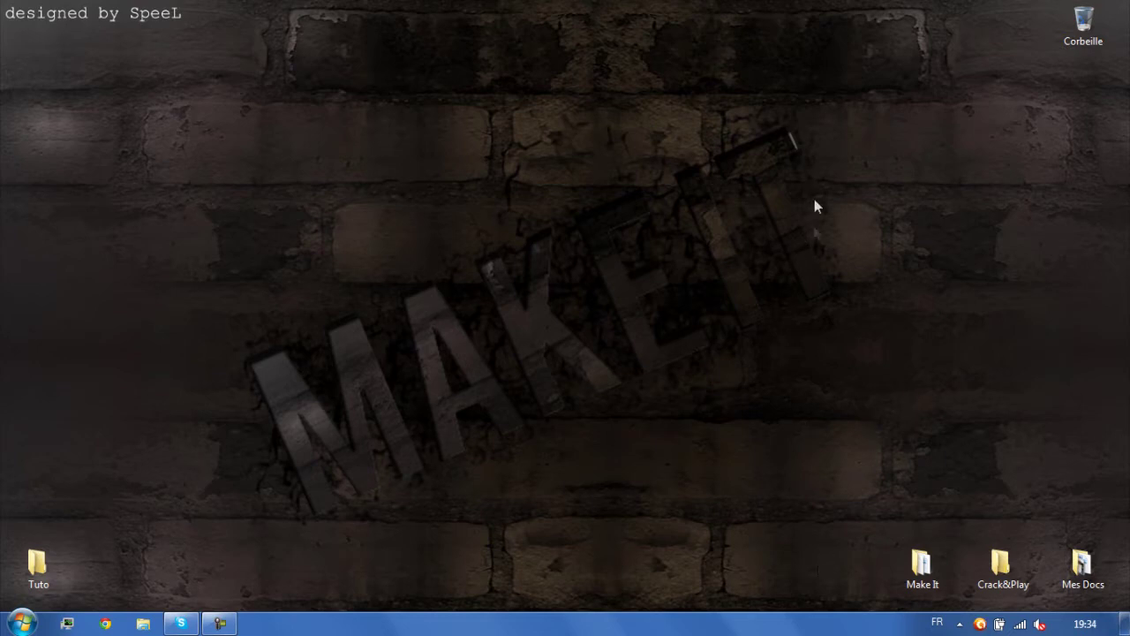
Step: Open the additional power options from the battery indicator, review the power plans, and close the window
{"action": "left_click", "coordinate": [1001, 625]}
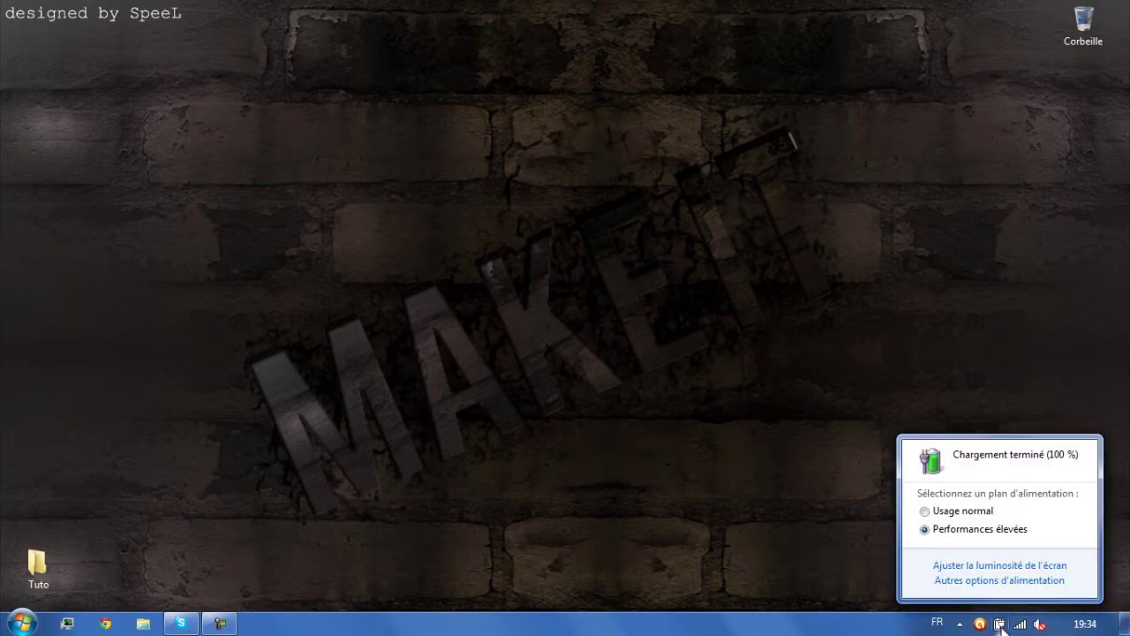
{"action": "left_click", "coordinate": [1004, 580]}
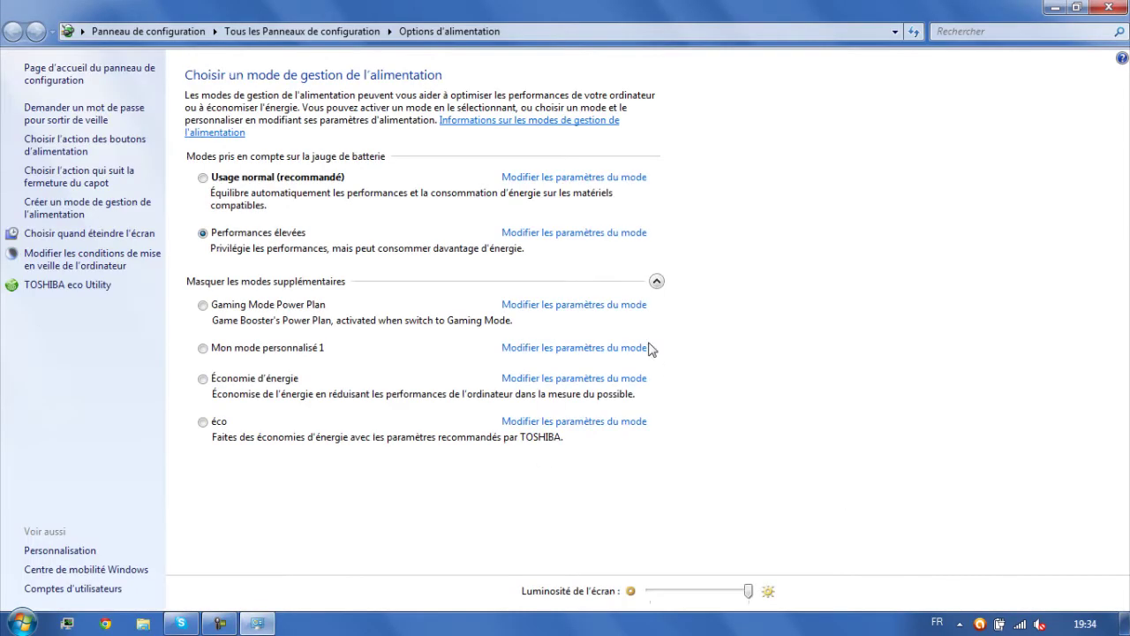
{"action": "left_click", "coordinate": [1109, 7]}
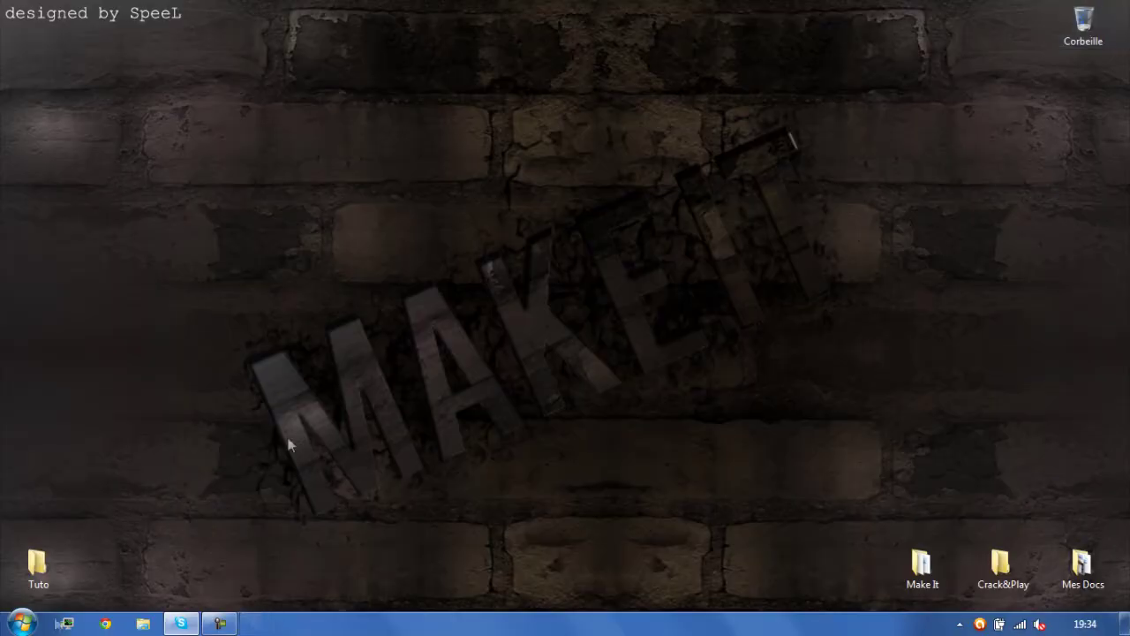
Step: Open Options d'alimentation through the Control Panel to check the selected power plan, and close the window
{"action": "left_click", "coordinate": [19, 623]}
{"action": "left_click", "coordinate": [303, 444]}
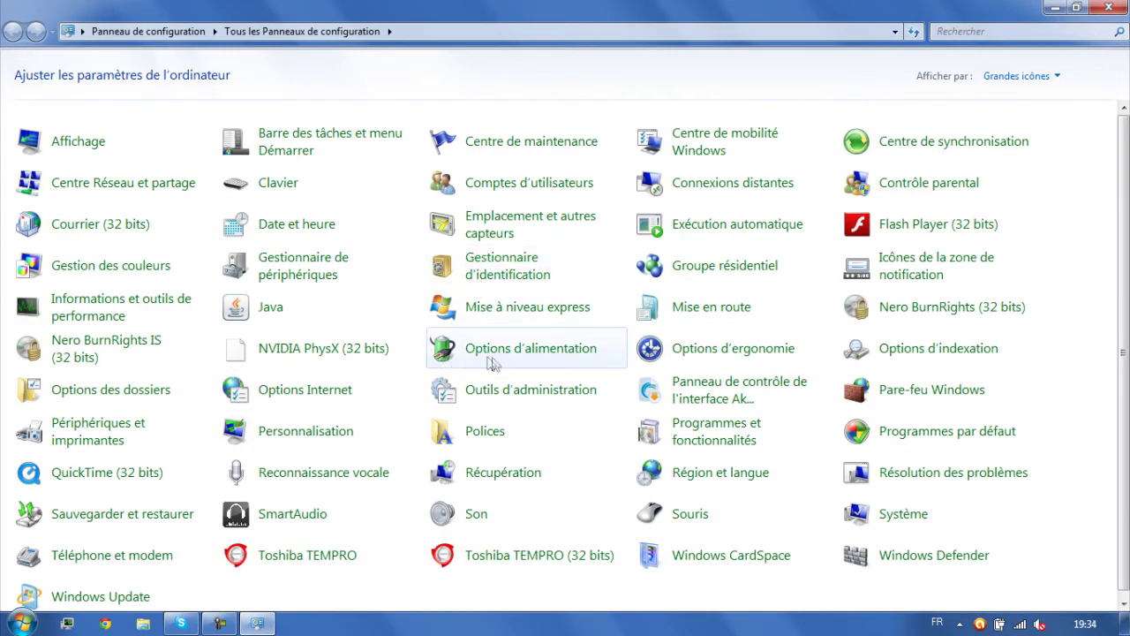
{"action": "left_click", "coordinate": [510, 349]}
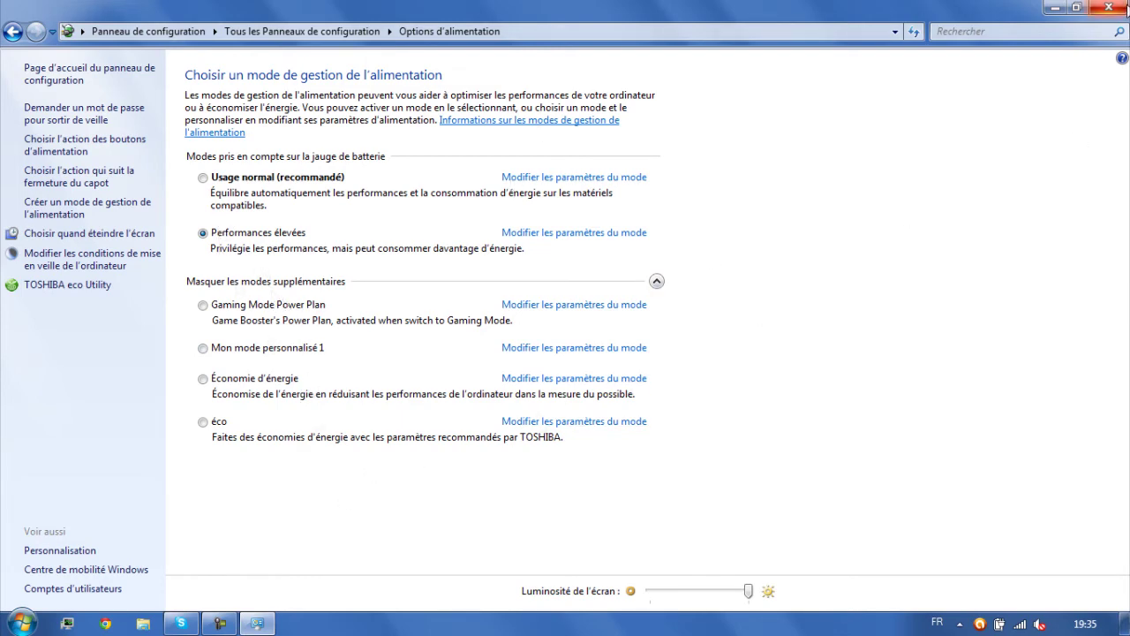
{"action": "left_click", "coordinate": [1127, 10]}
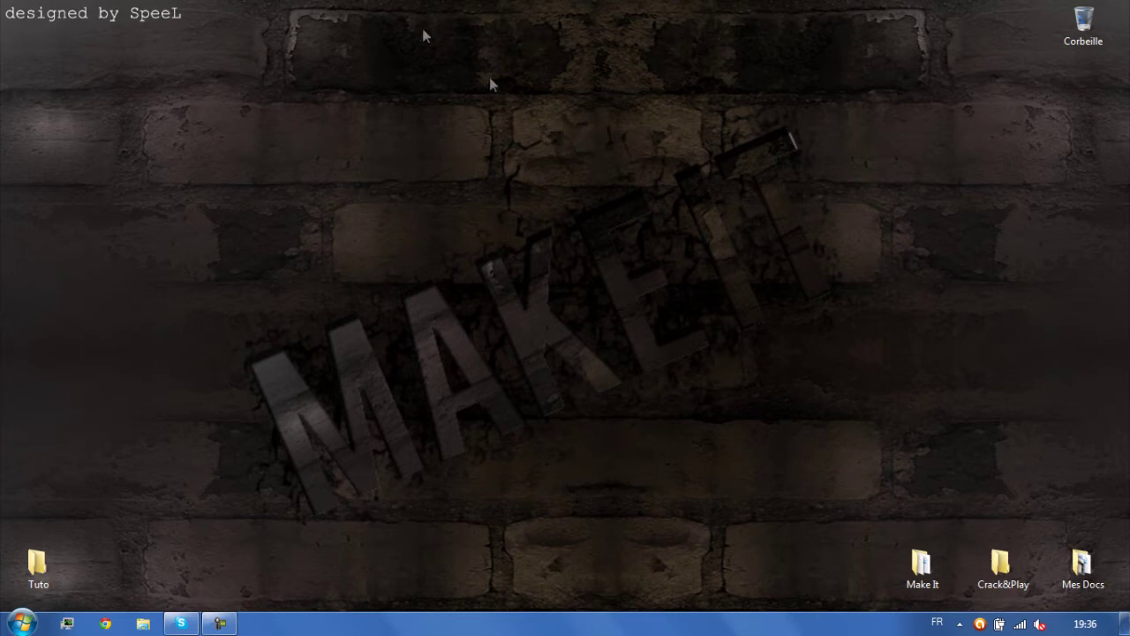
Step: Search for regedit and open the Registry Editor
{"action": "left_click", "coordinate": [14, 625]}
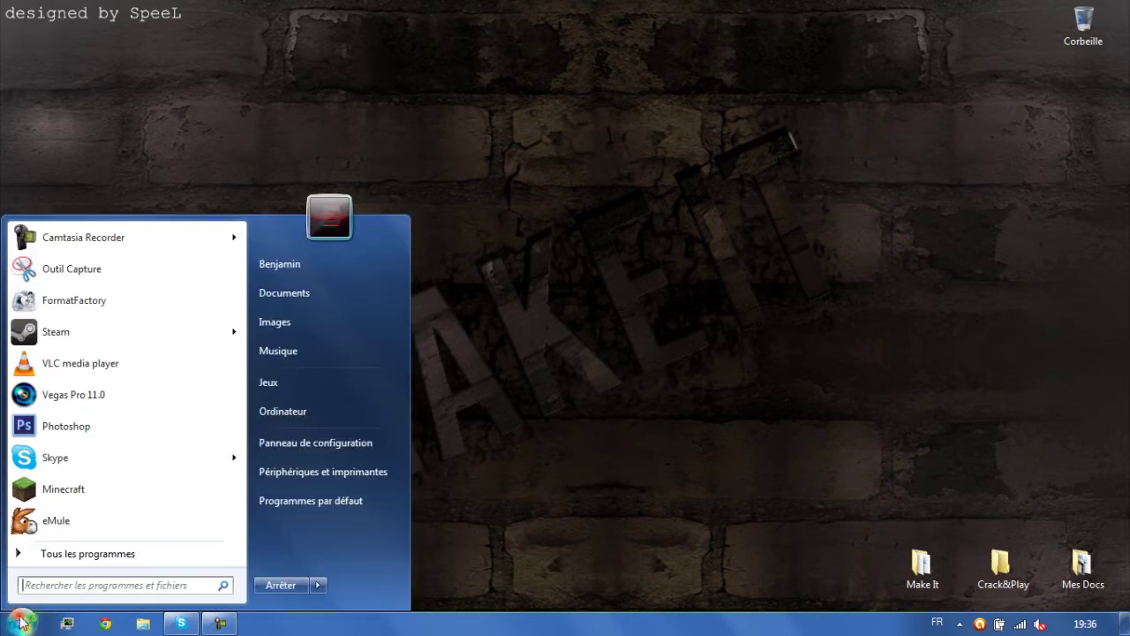
{"action": "left_click", "coordinate": [36, 585]}
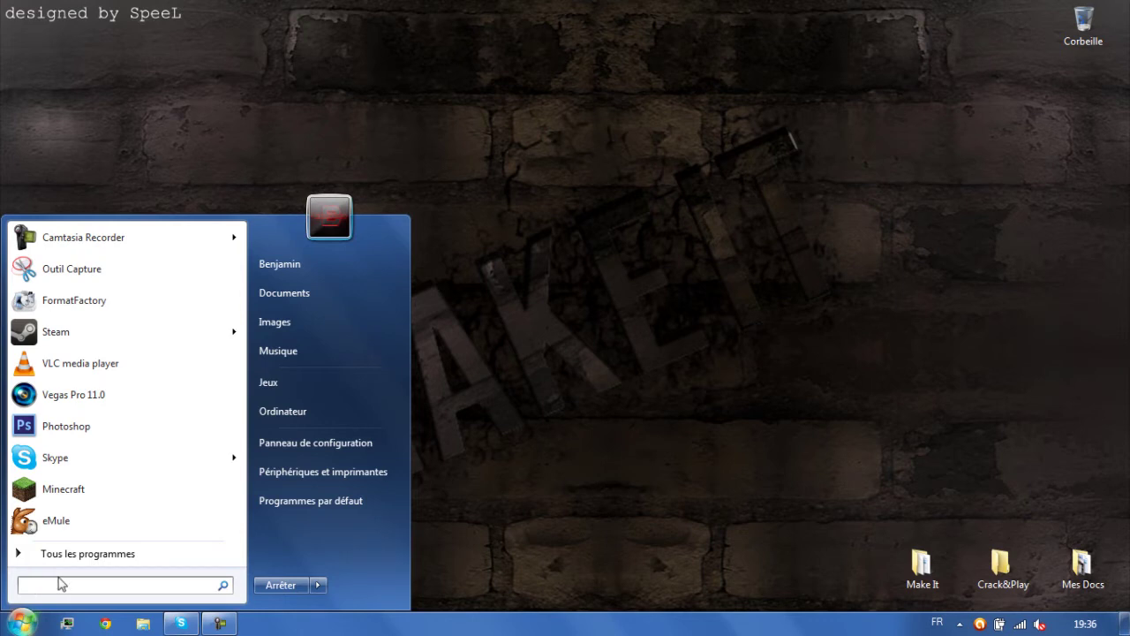
{"action": "type", "text": "regedit"}
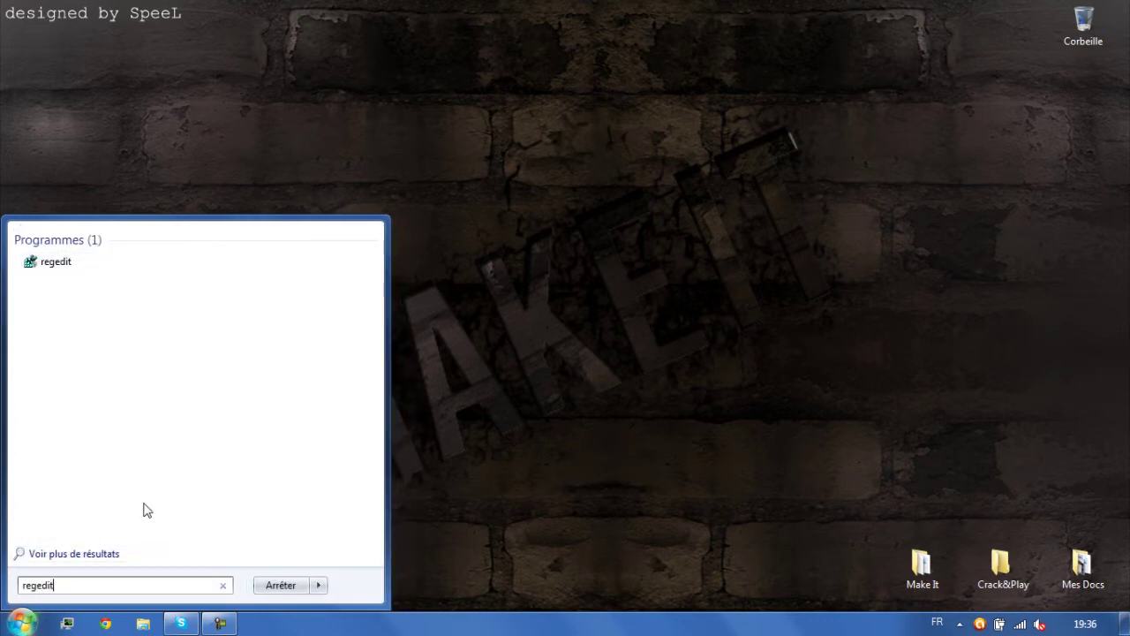
{"action": "left_click", "coordinate": [53, 263]}
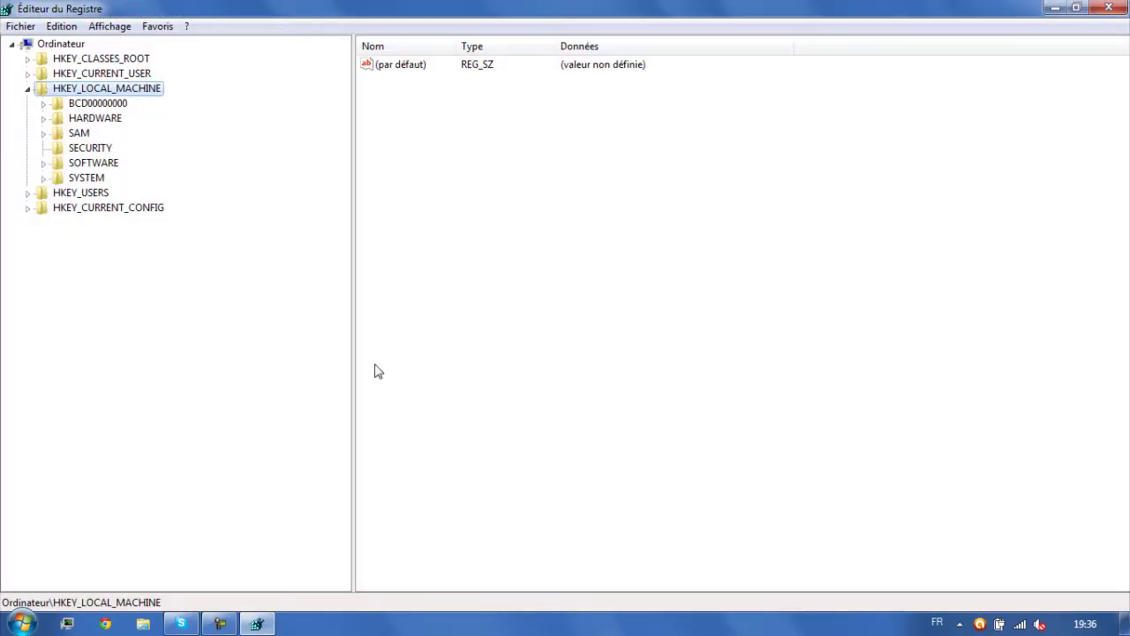
Step: Expand the registry tree down to HKEY_LOCAL_MACHINE\SOFTWARE\Microsoft\Windows
{"action": "left_click", "coordinate": [28, 89]}
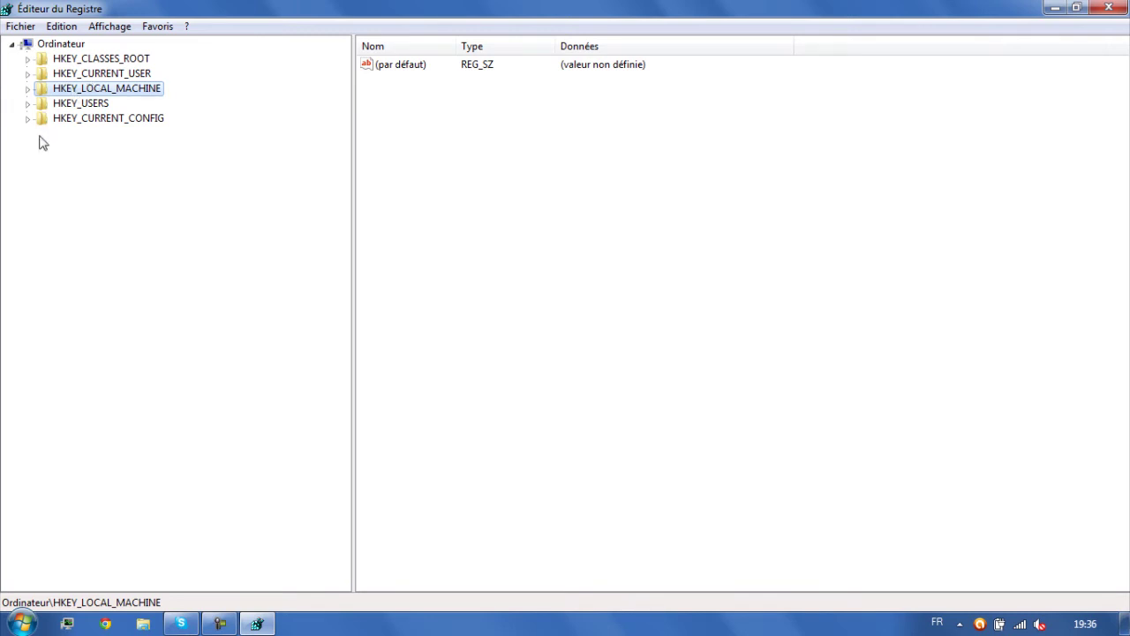
{"action": "left_click", "coordinate": [28, 90]}
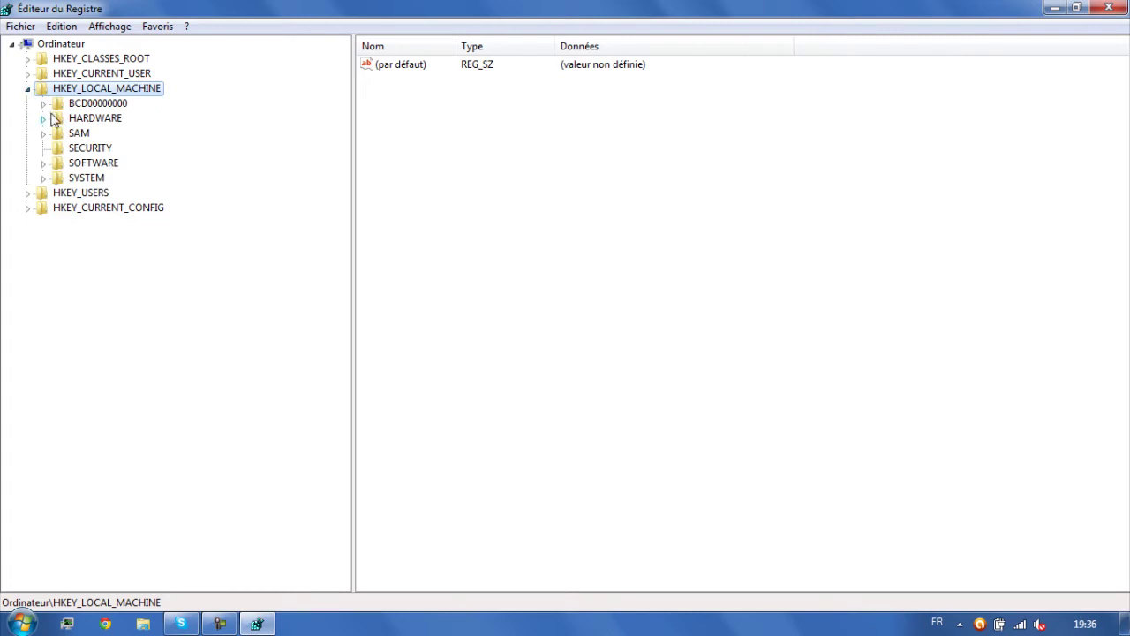
{"action": "left_click", "coordinate": [44, 163]}
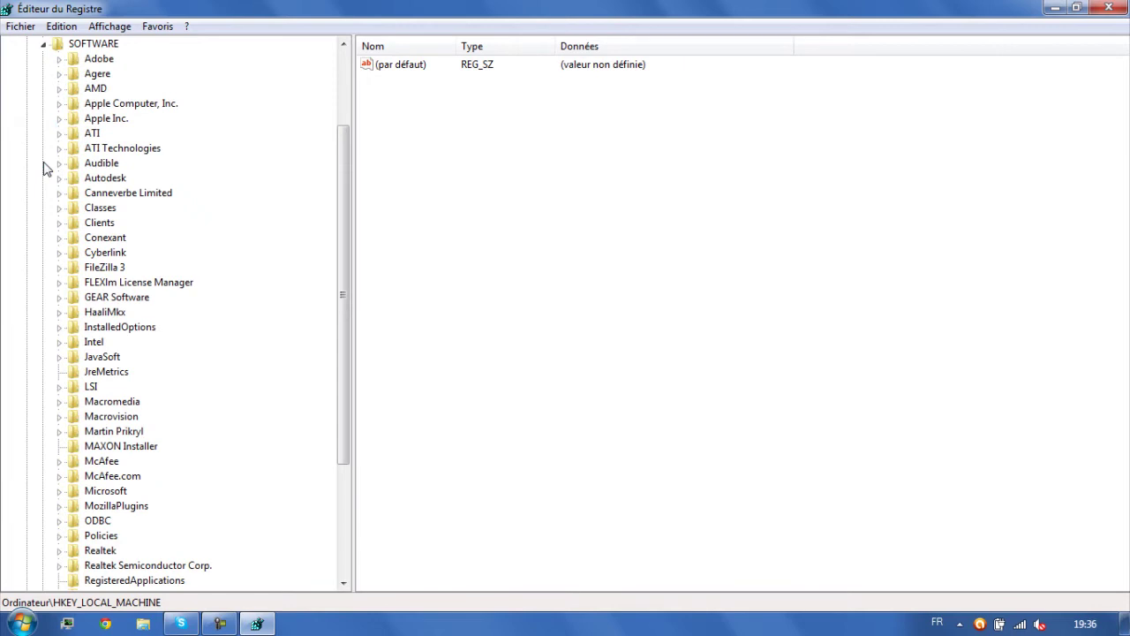
{"action": "scroll", "coordinate": [147, 136], "scroll_direction": "down", "scroll_amount": 4}
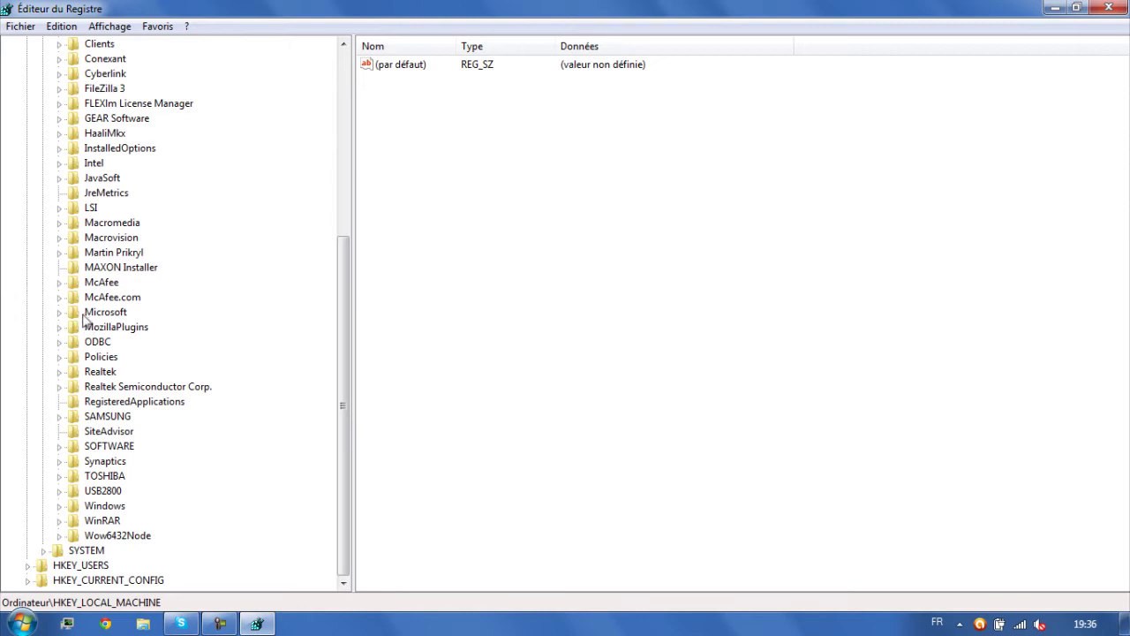
{"action": "left_click", "coordinate": [59, 312]}
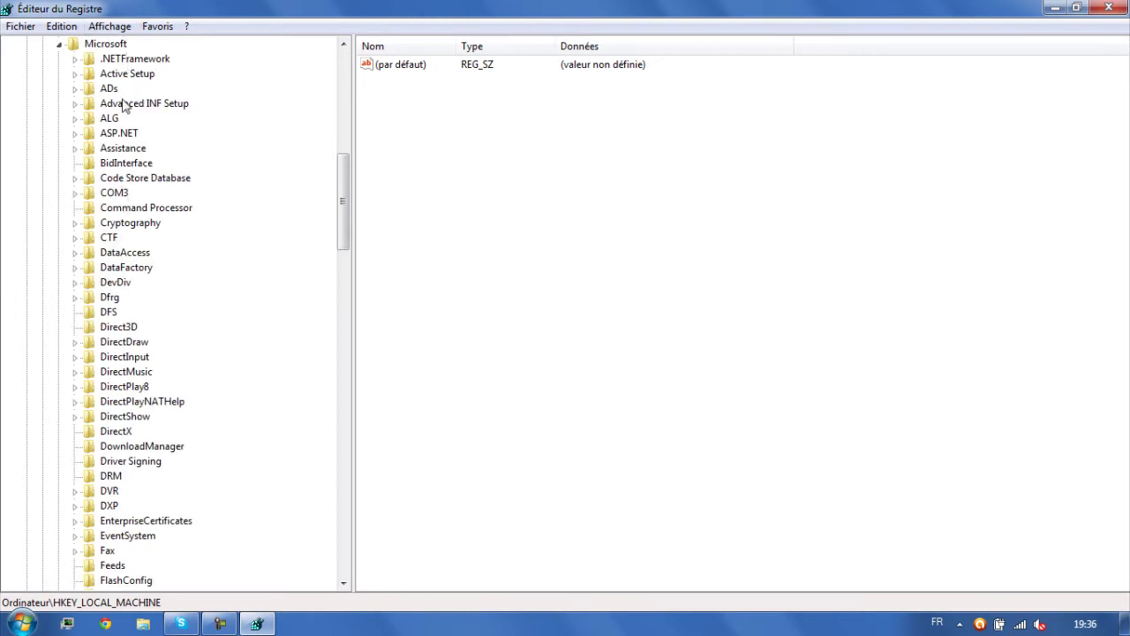
{"action": "scroll", "coordinate": [88, 281], "scroll_direction": "down", "scroll_amount": 10}
{"action": "scroll", "coordinate": [88, 282], "scroll_direction": "down", "scroll_amount": 16}
{"action": "scroll", "coordinate": [89, 281], "scroll_direction": "down", "scroll_amount": 8}
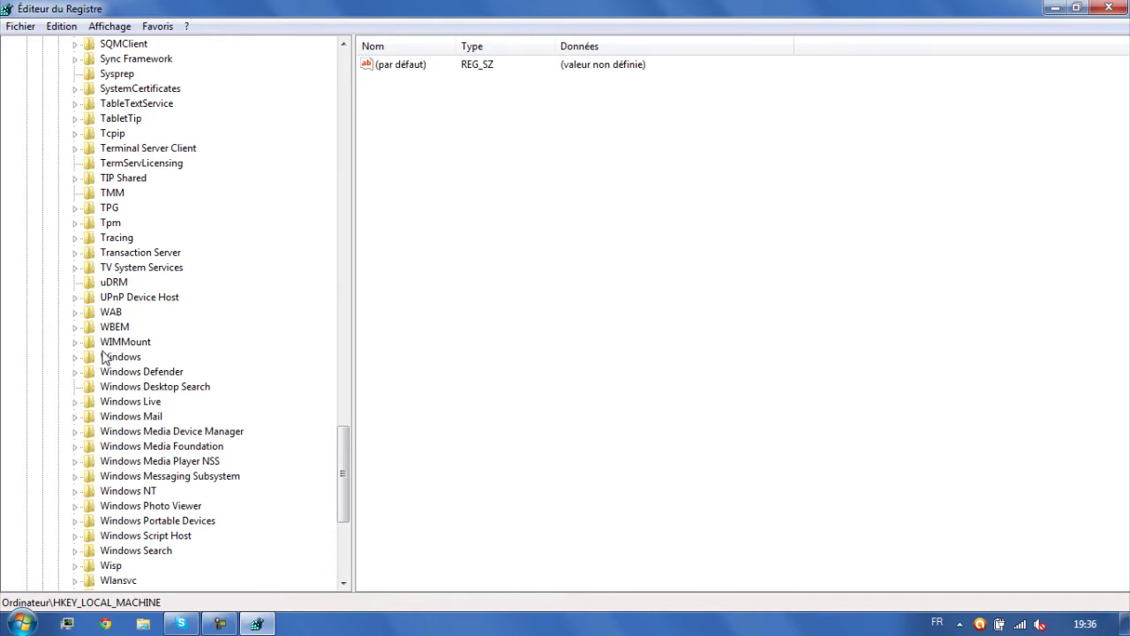
{"action": "left_click", "coordinate": [119, 358]}
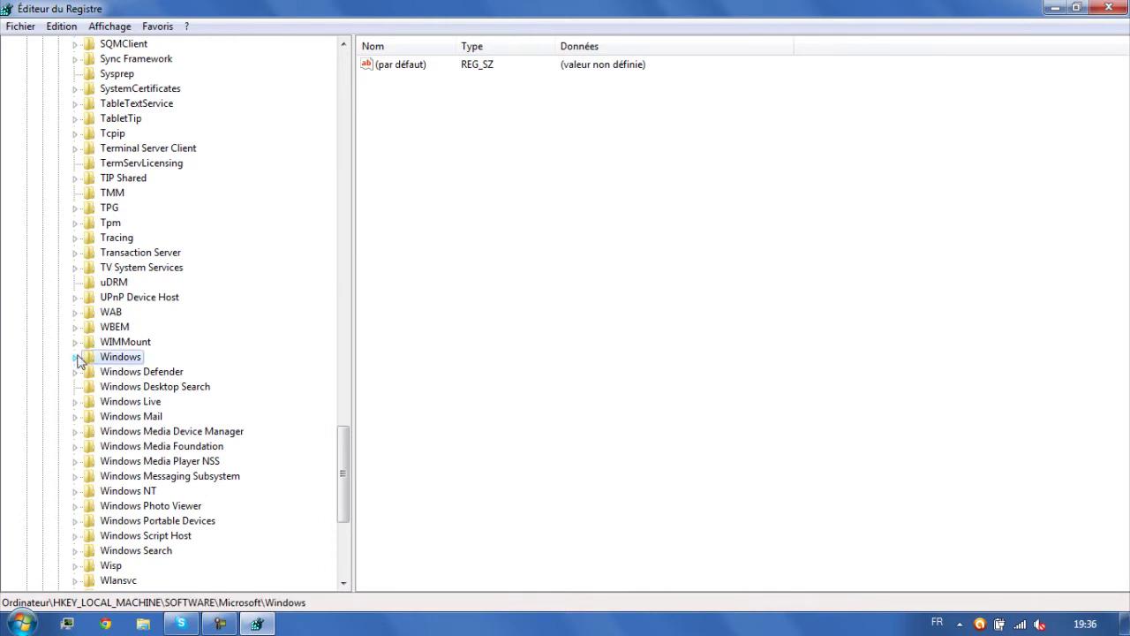
{"action": "left_click", "coordinate": [77, 357]}
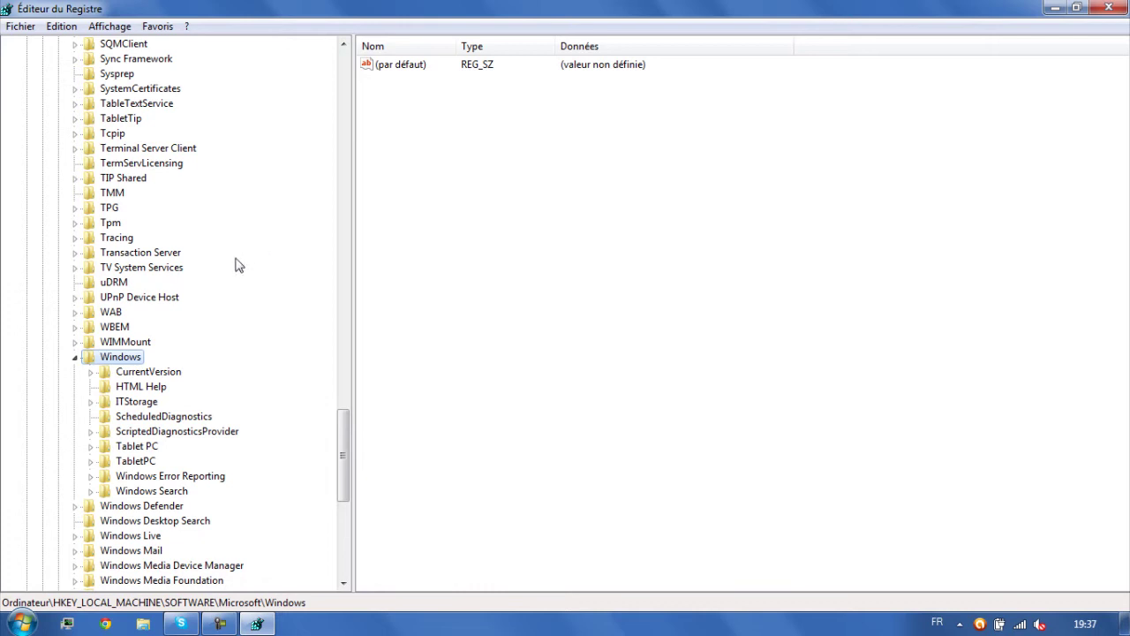
Step: Expand CurrentVersion under the Windows key and select its Explorer subkey to list its values
{"action": "left_click", "coordinate": [90, 372]}
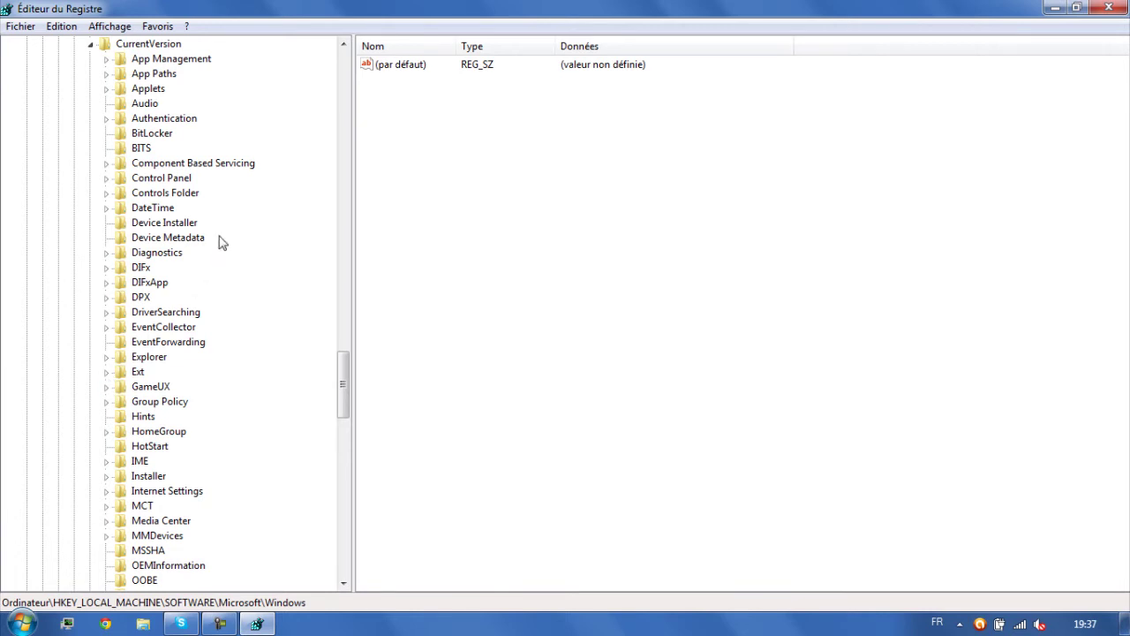
{"action": "scroll", "coordinate": [155, 269], "scroll_direction": "down", "scroll_amount": 1}
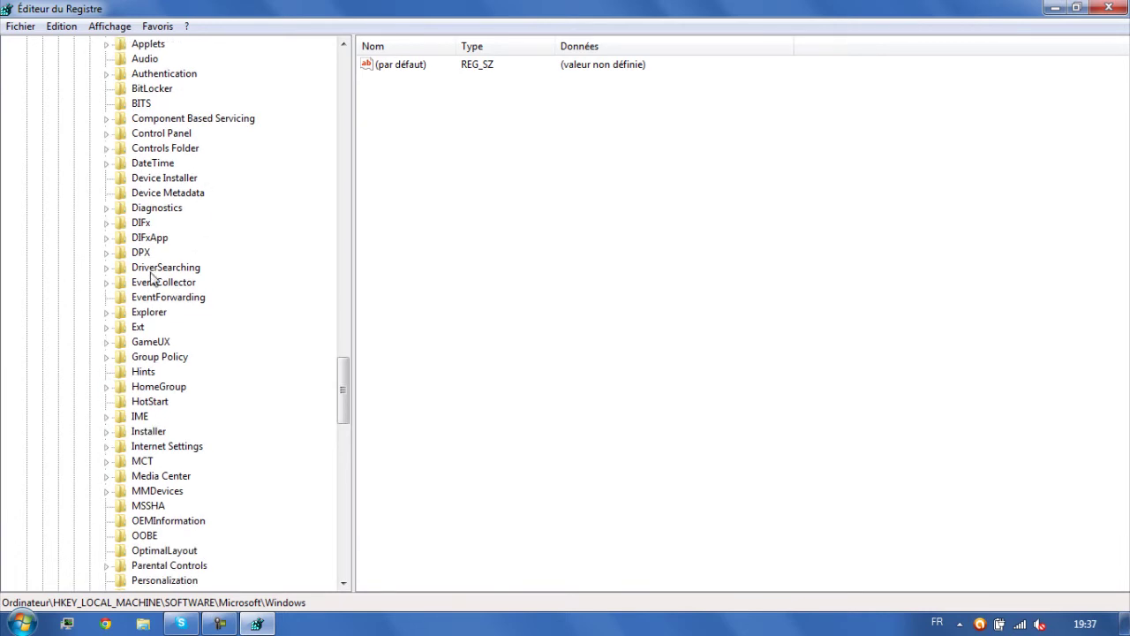
{"action": "left_click", "coordinate": [107, 313]}
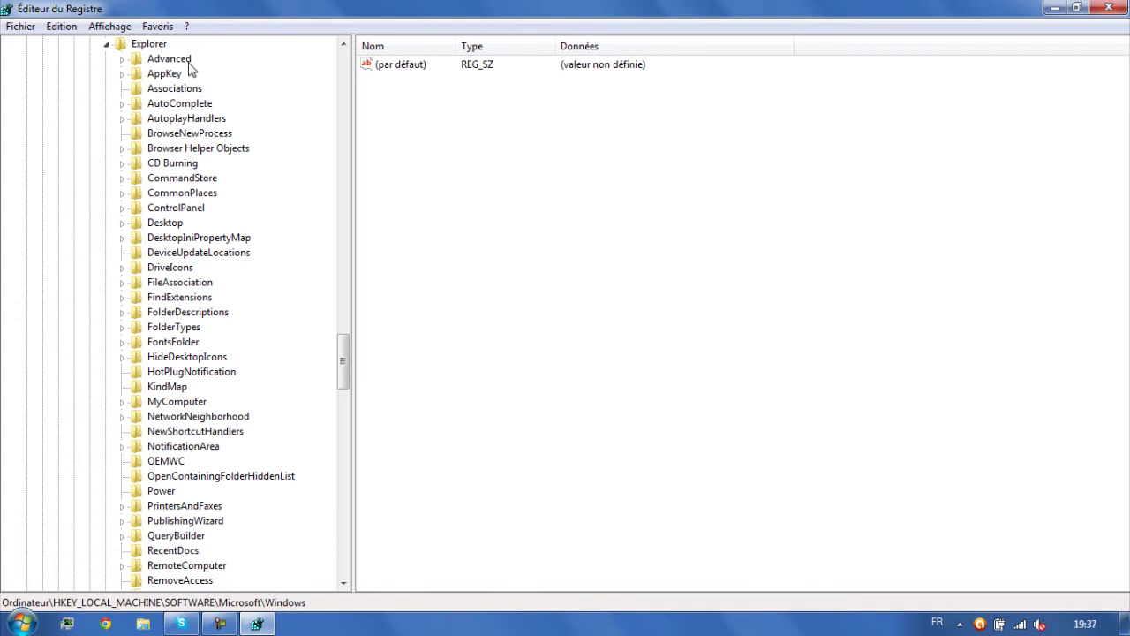
{"action": "left_click", "coordinate": [153, 47]}
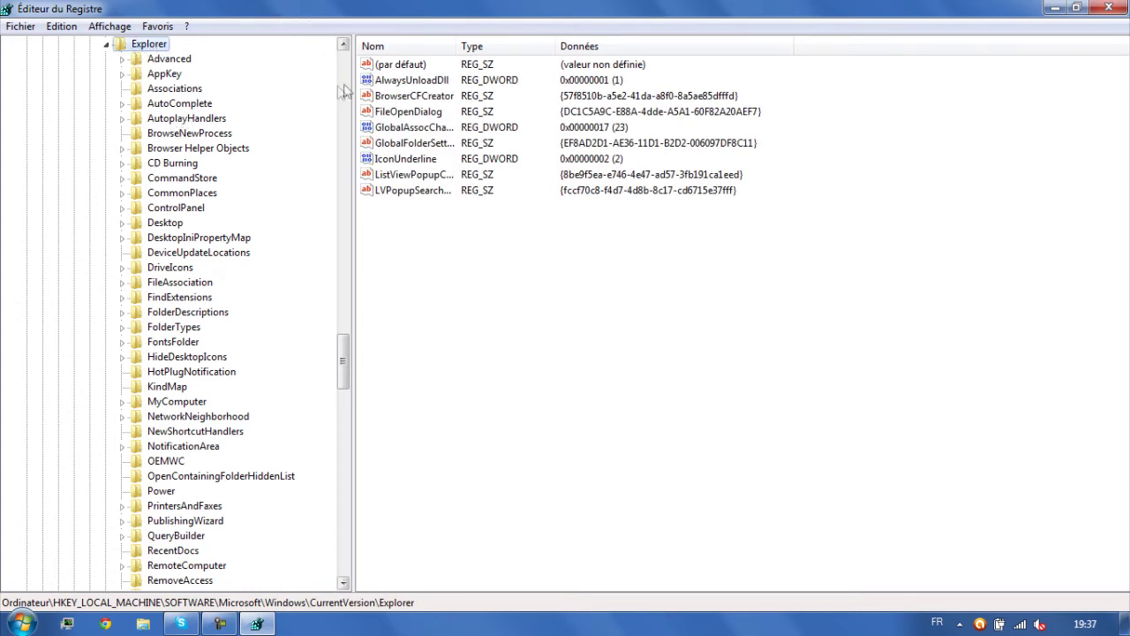
{"action": "left_click", "coordinate": [408, 81]}
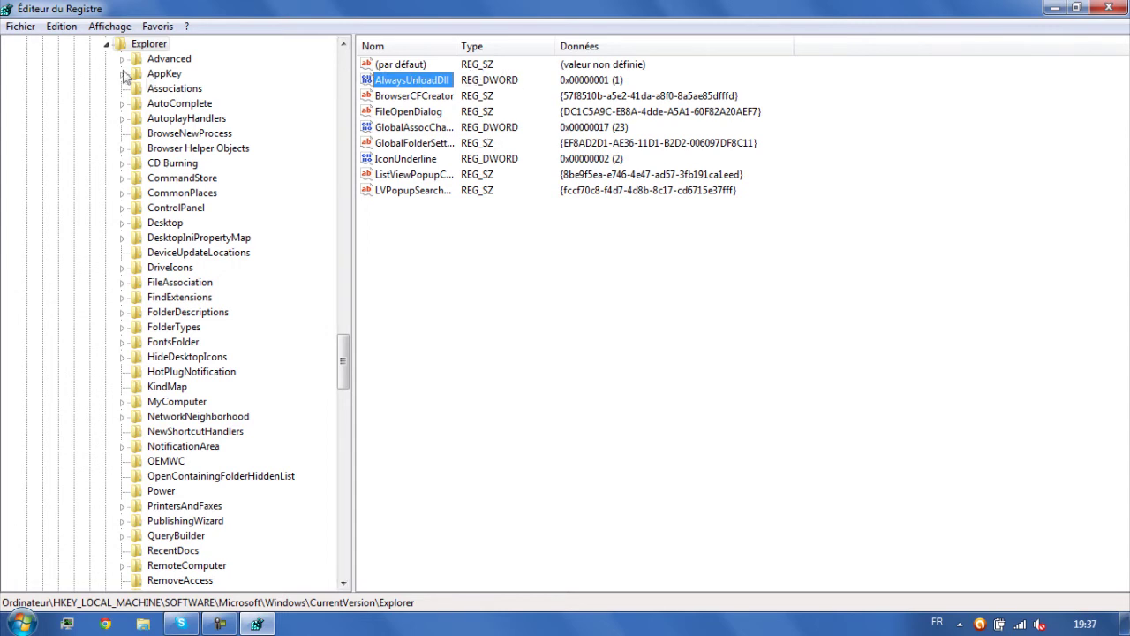
{"action": "left_click", "coordinate": [61, 25]}
{"action": "mouse_move", "coordinate": [113, 90]}
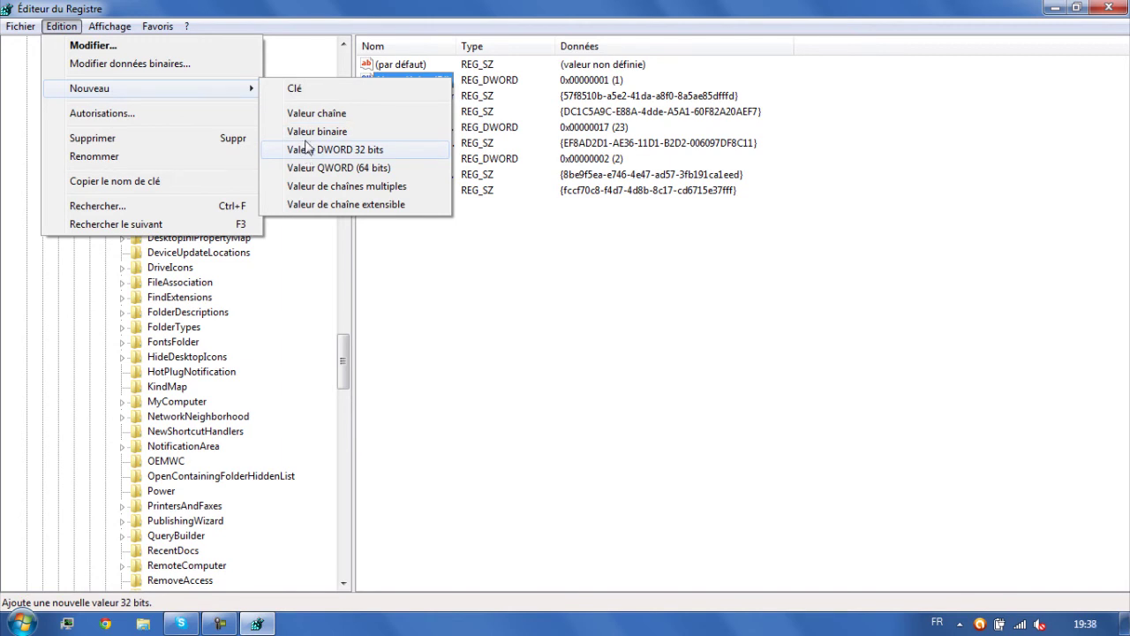
{"action": "key", "text": "Escape"}
{"action": "key", "text": "Escape"}
Step: View the data of the AlwaysUnloadDll value without changing it, and delete that value from the Explorer key
{"action": "double_click", "coordinate": [415, 81]}
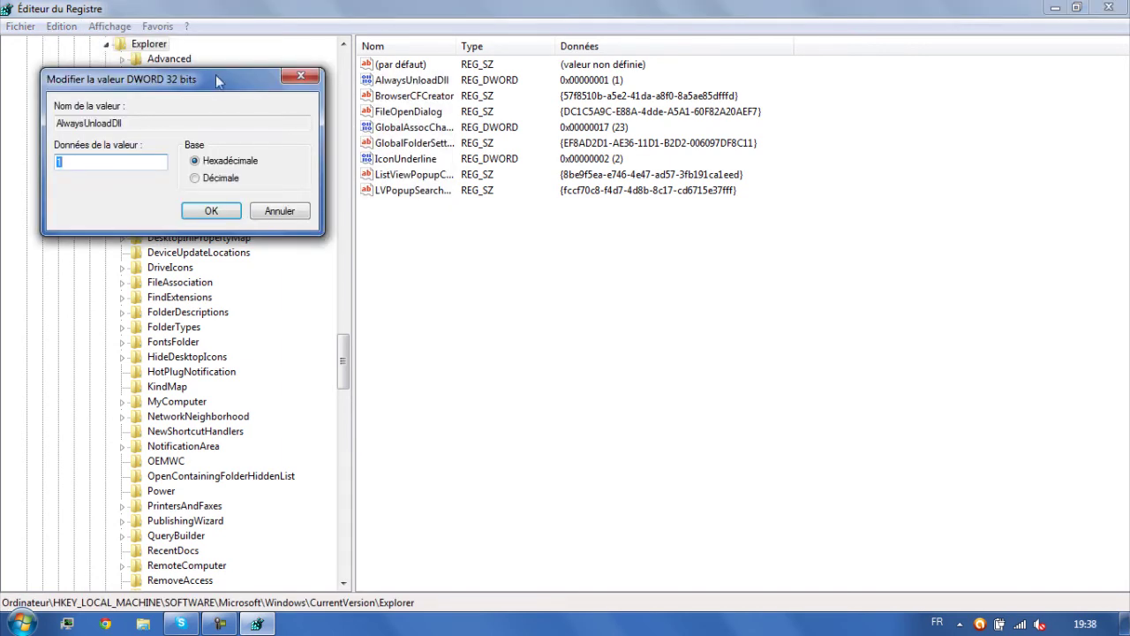
{"action": "left_click", "coordinate": [301, 78]}
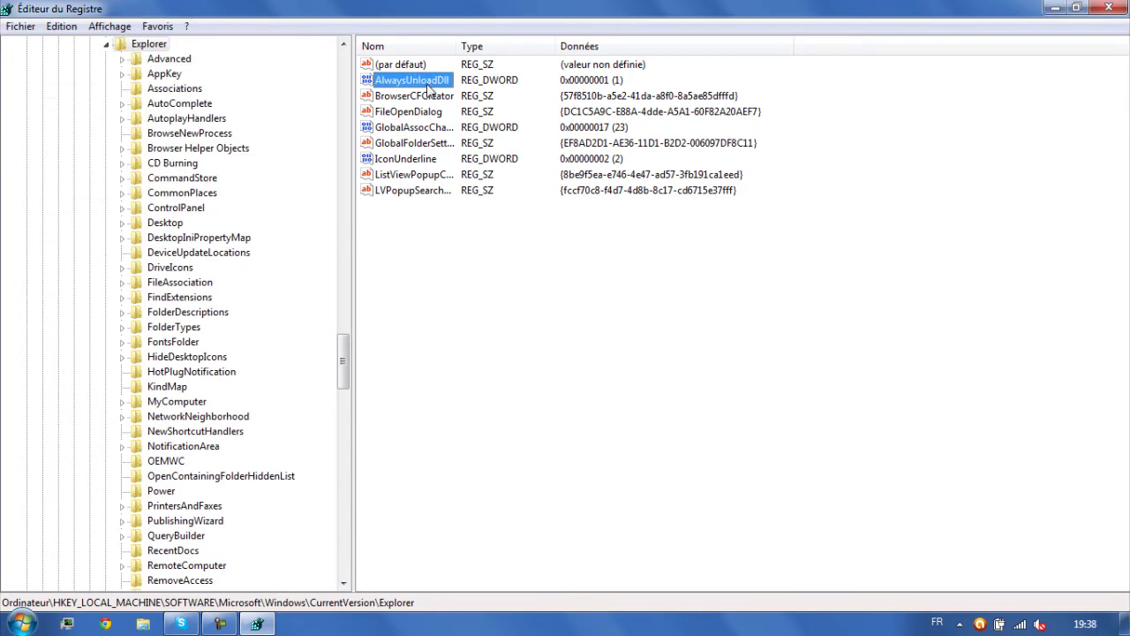
{"action": "key", "text": "Delete"}
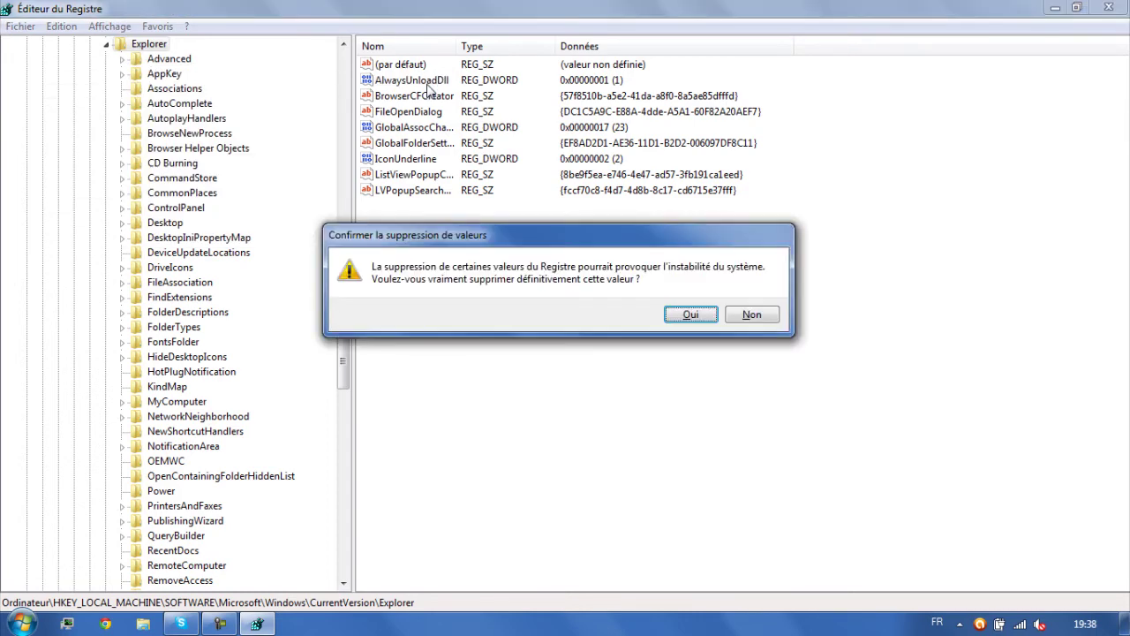
{"action": "left_click", "coordinate": [675, 321]}
Step: Create a new 32-bit DWORD value named AlwaysUnloadDll in the Explorer key
{"action": "left_click", "coordinate": [46, 26]}
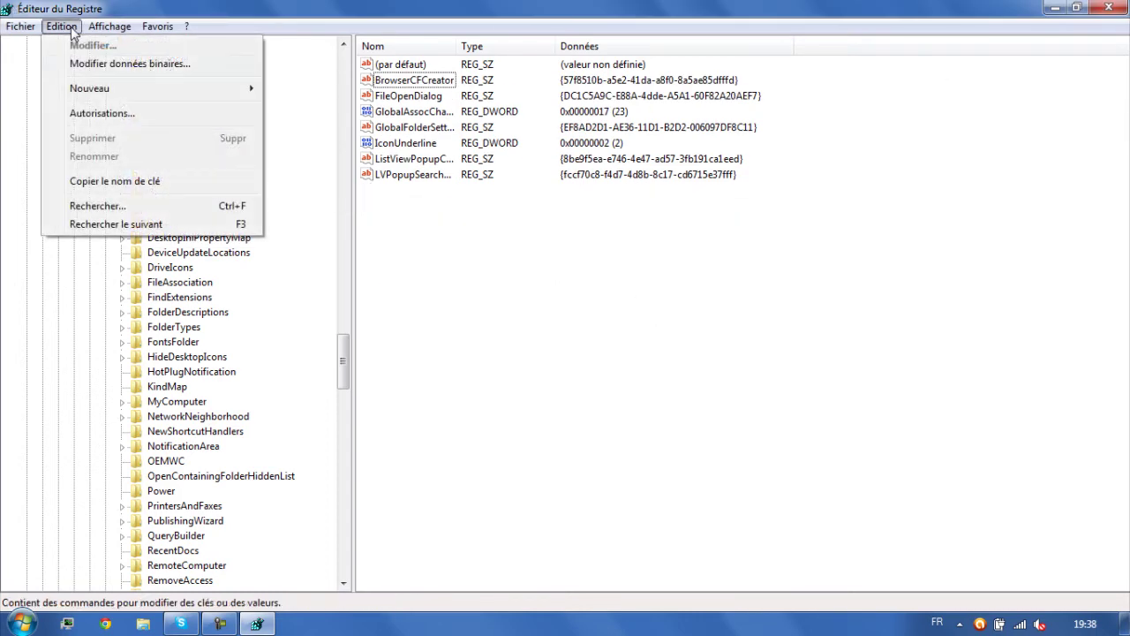
{"action": "mouse_move", "coordinate": [151, 88]}
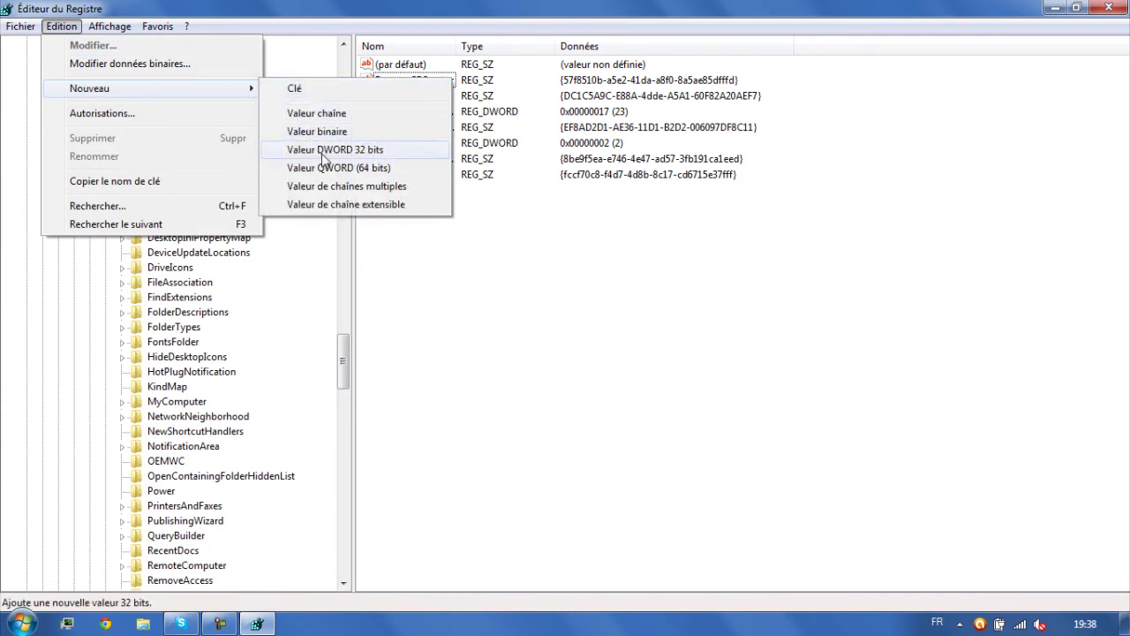
{"action": "left_click", "coordinate": [322, 152]}
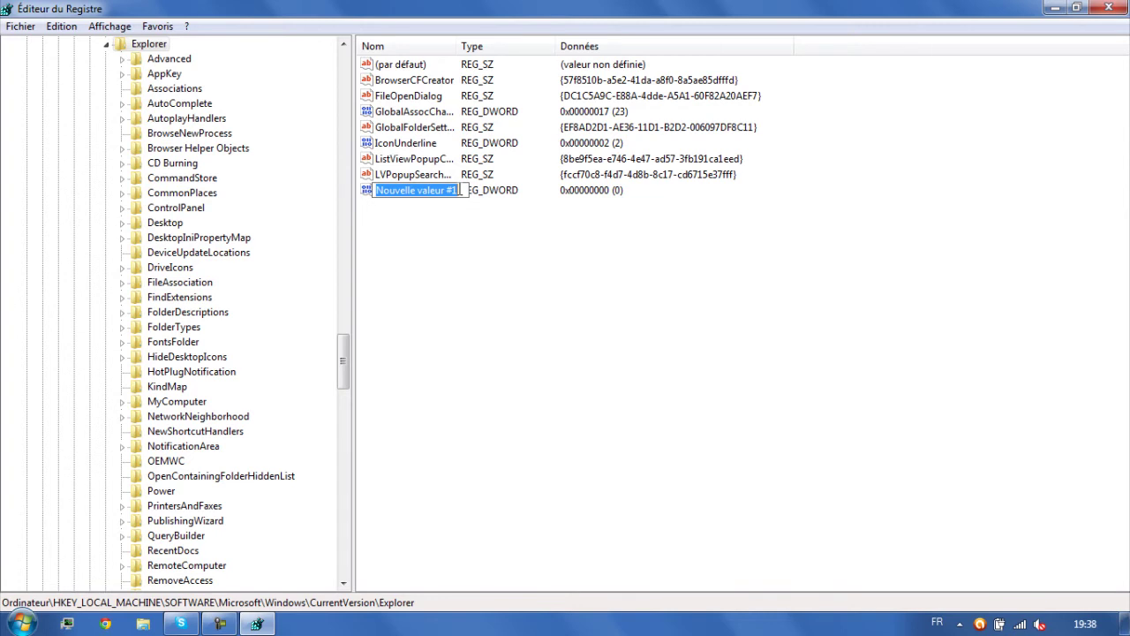
{"action": "type", "text": "Alwaqy"}
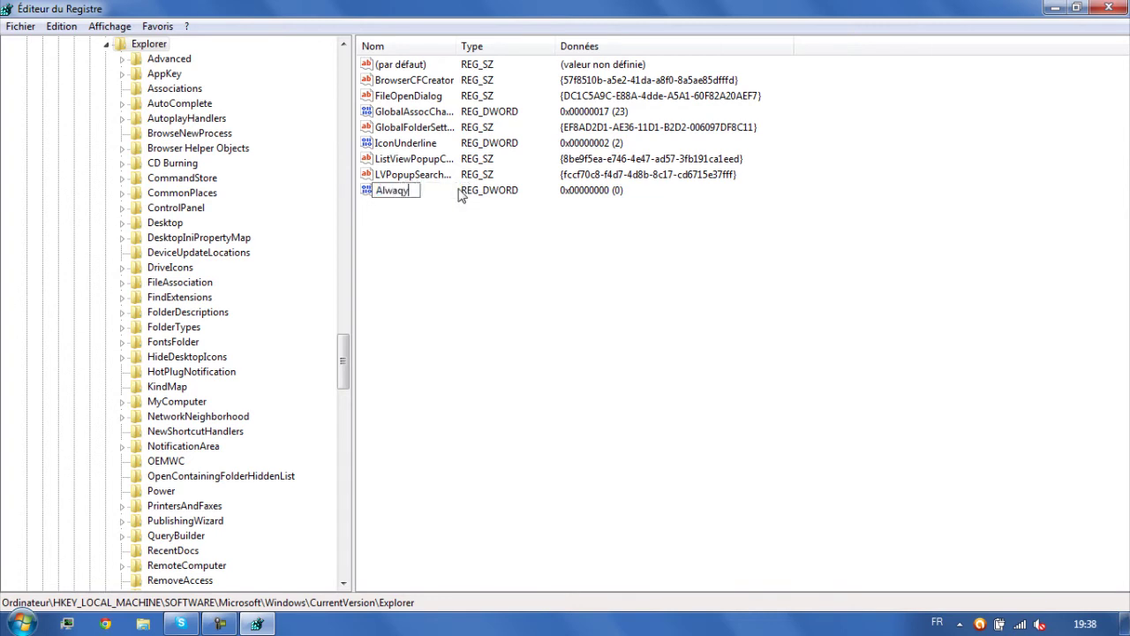
{"action": "key", "text": "BackSpace"}
{"action": "type", "text": "ysUnloadDll"}
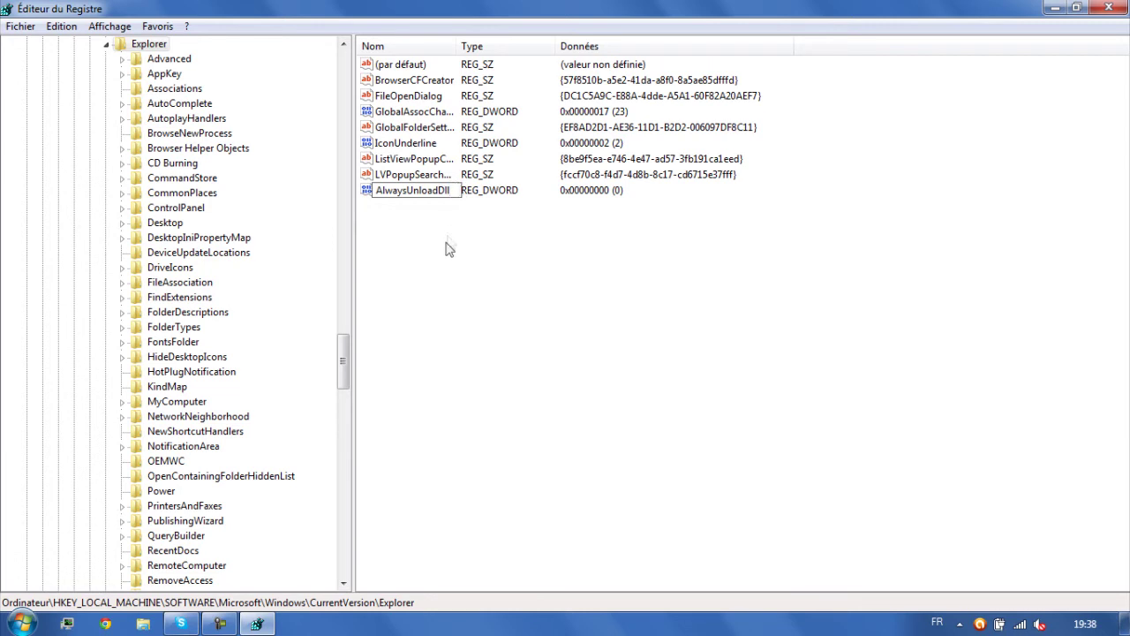
{"action": "key", "text": "Return"}
Step: Set the data of the AlwaysUnloadDll value to 1 in hexadecimal base
{"action": "double_click", "coordinate": [430, 196]}
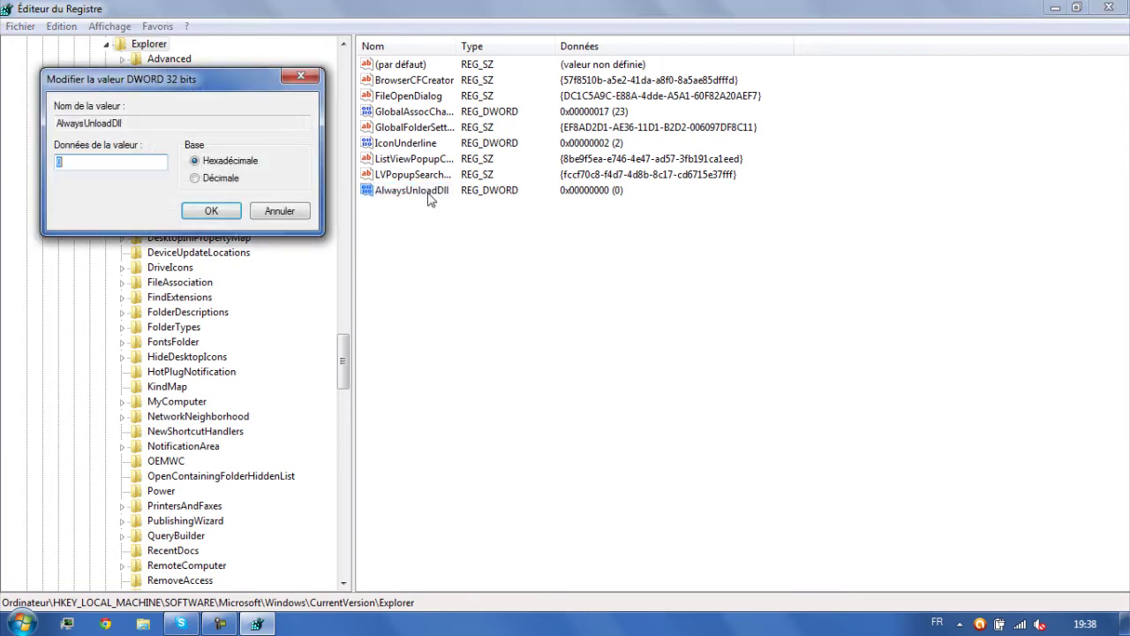
{"action": "left_click", "coordinate": [113, 162]}
{"action": "left_click_drag", "start_coordinate": [59, 160], "coordinate": [73, 189]}
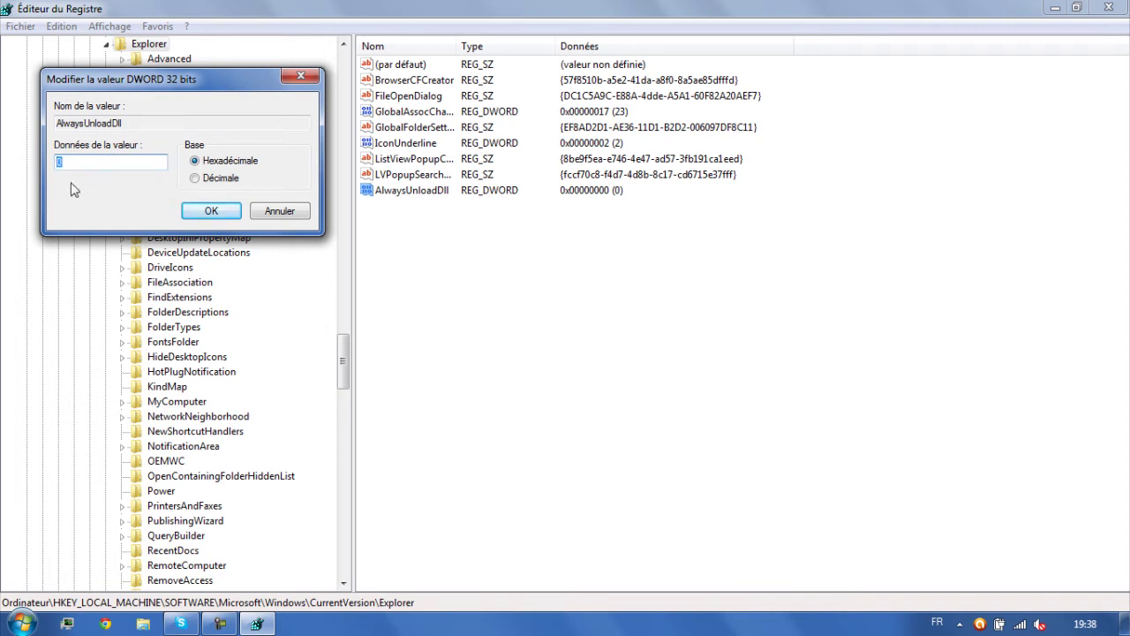
{"action": "type", "text": "1"}
{"action": "left_click", "coordinate": [211, 212]}
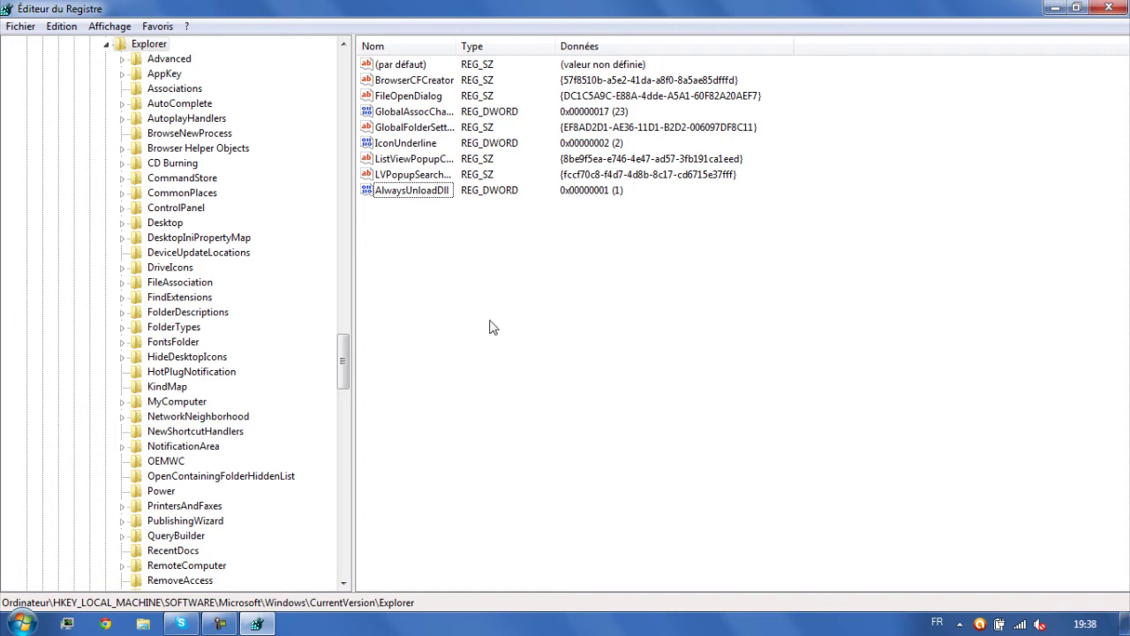
Step: Collapse the expanded registry branches from Explorer back up to HKEY_LOCAL_MACHINE so only the root keys are listed
{"action": "left_click", "coordinate": [105, 44]}
{"action": "scroll", "coordinate": [5, 380], "scroll_direction": "up", "scroll_amount": 20}
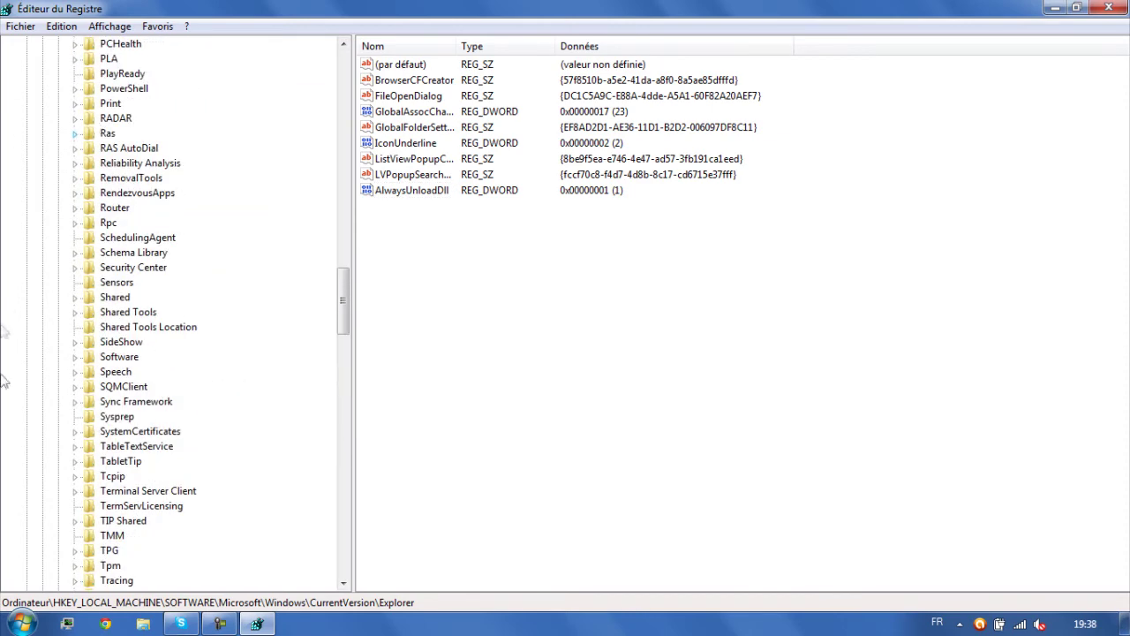
{"action": "scroll", "coordinate": [5, 380], "scroll_direction": "down", "scroll_amount": 4}
{"action": "left_click", "coordinate": [76, 523]}
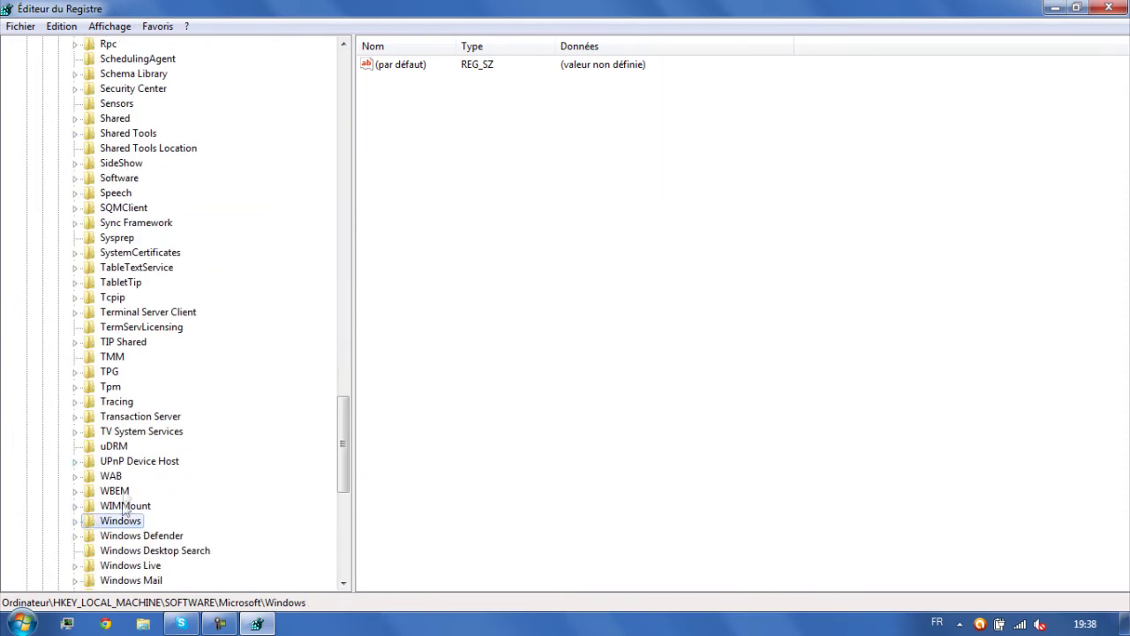
{"action": "scroll", "coordinate": [123, 508], "scroll_direction": "up", "scroll_amount": 20}
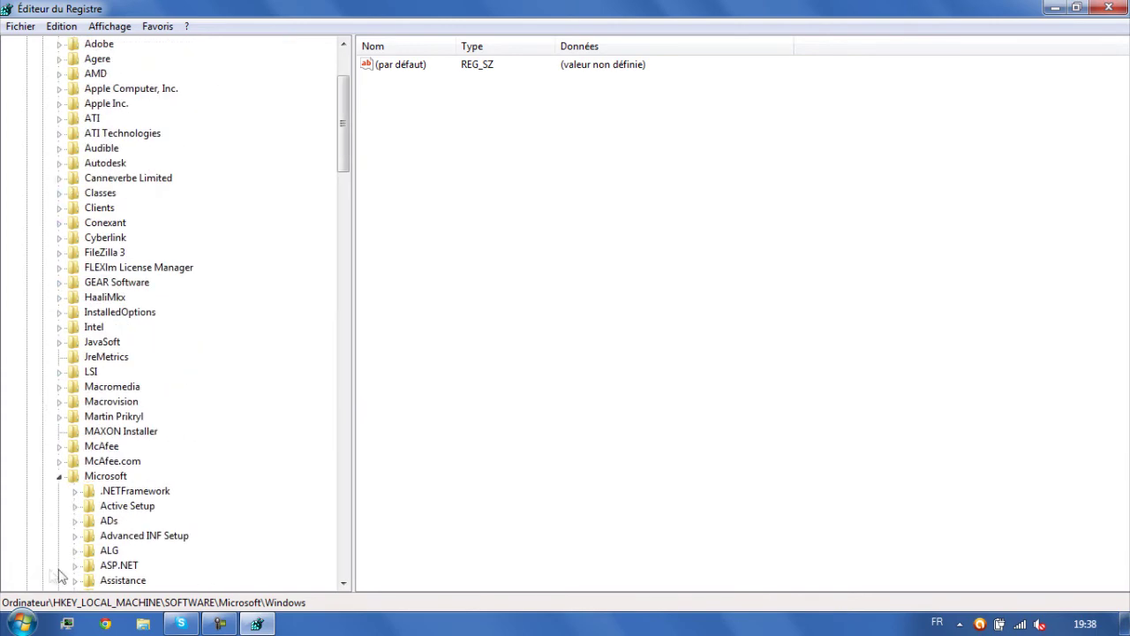
{"action": "left_click", "coordinate": [59, 476]}
{"action": "scroll", "coordinate": [110, 452], "scroll_direction": "up", "scroll_amount": 1}
{"action": "scroll", "coordinate": [110, 452], "scroll_direction": "down", "scroll_amount": 5}
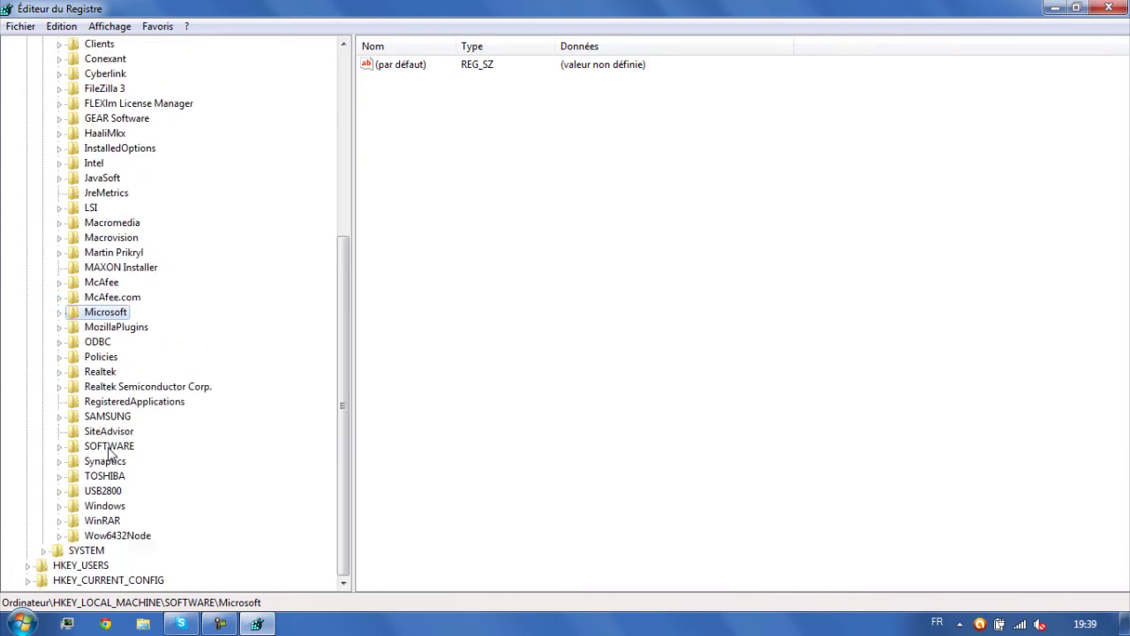
{"action": "scroll", "coordinate": [82, 484], "scroll_direction": "up", "scroll_amount": 7}
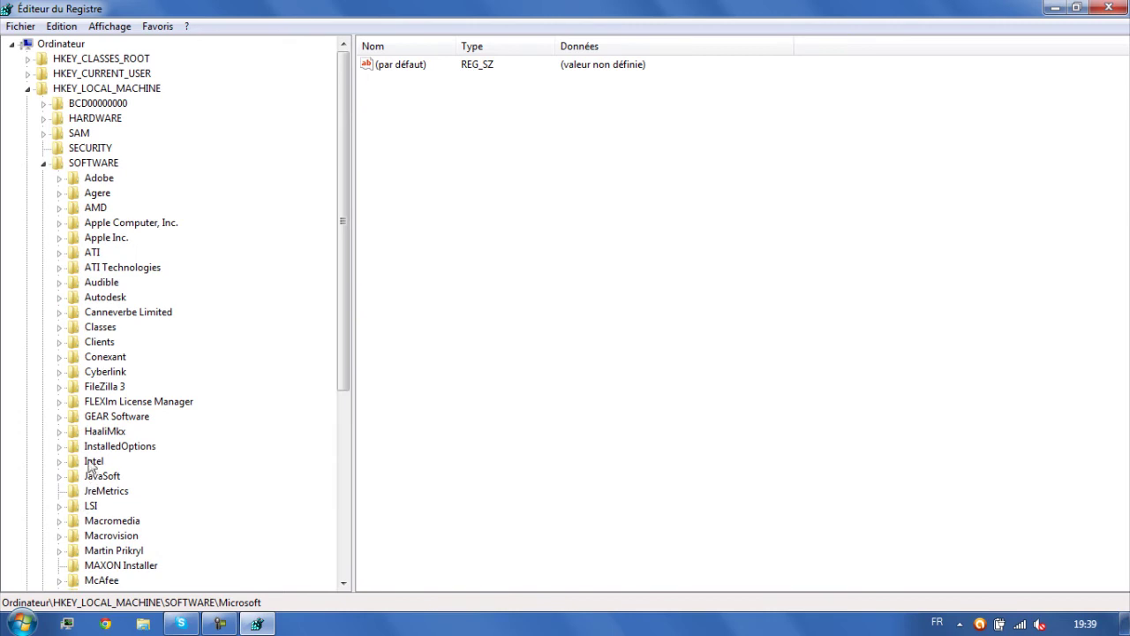
{"action": "left_click", "coordinate": [44, 164]}
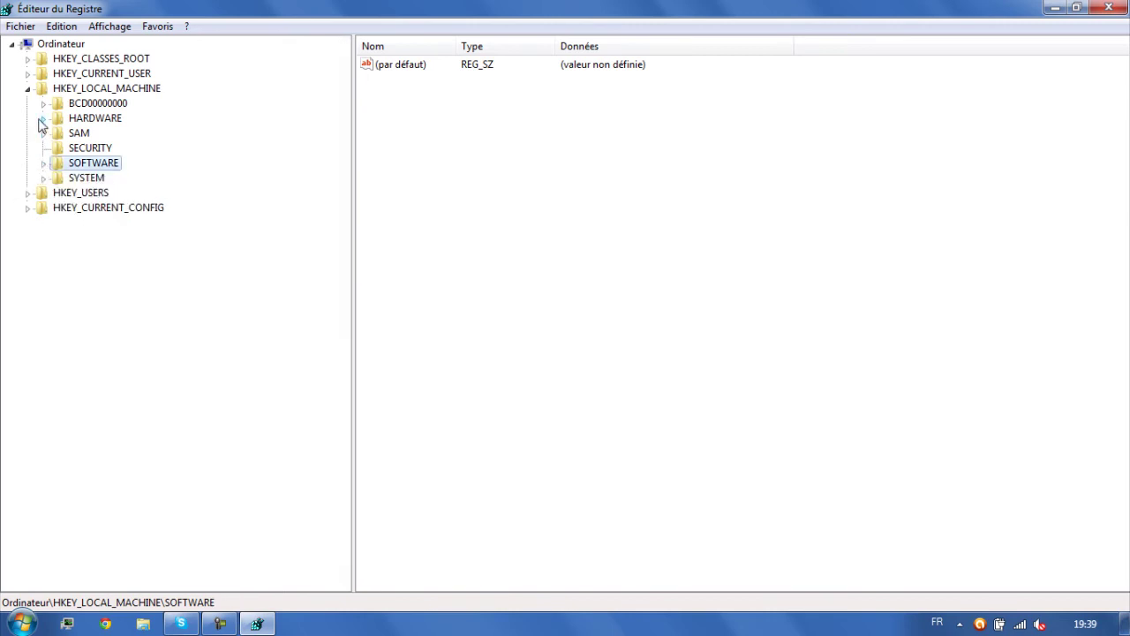
{"action": "left_click", "coordinate": [28, 89]}
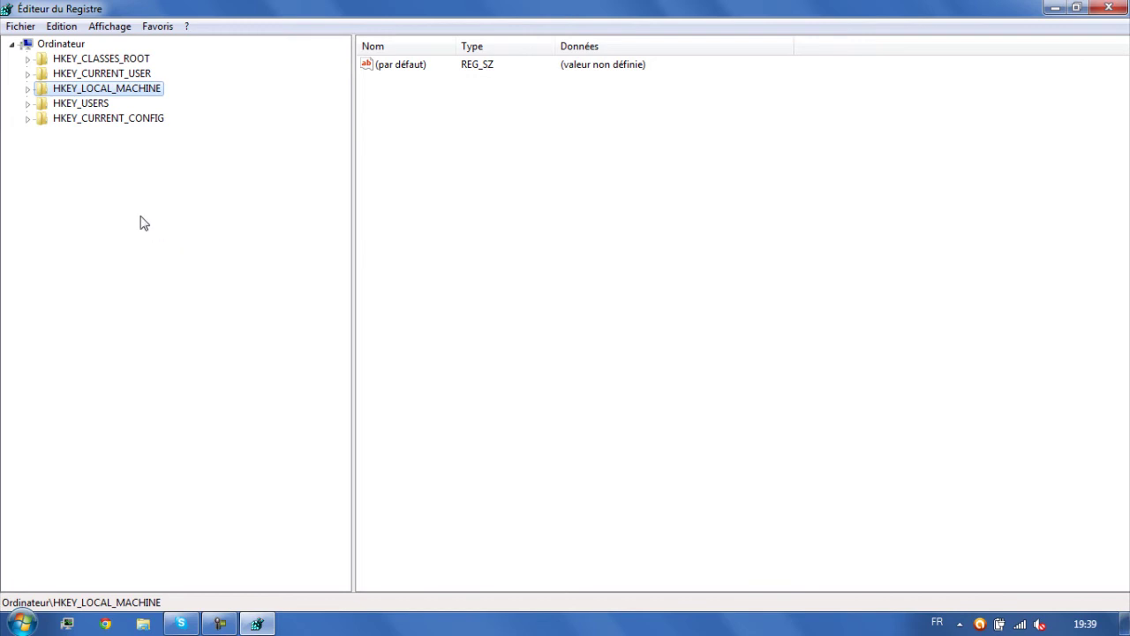
{"action": "left_click", "coordinate": [24, 624]}
{"action": "left_click", "coordinate": [599, 267]}
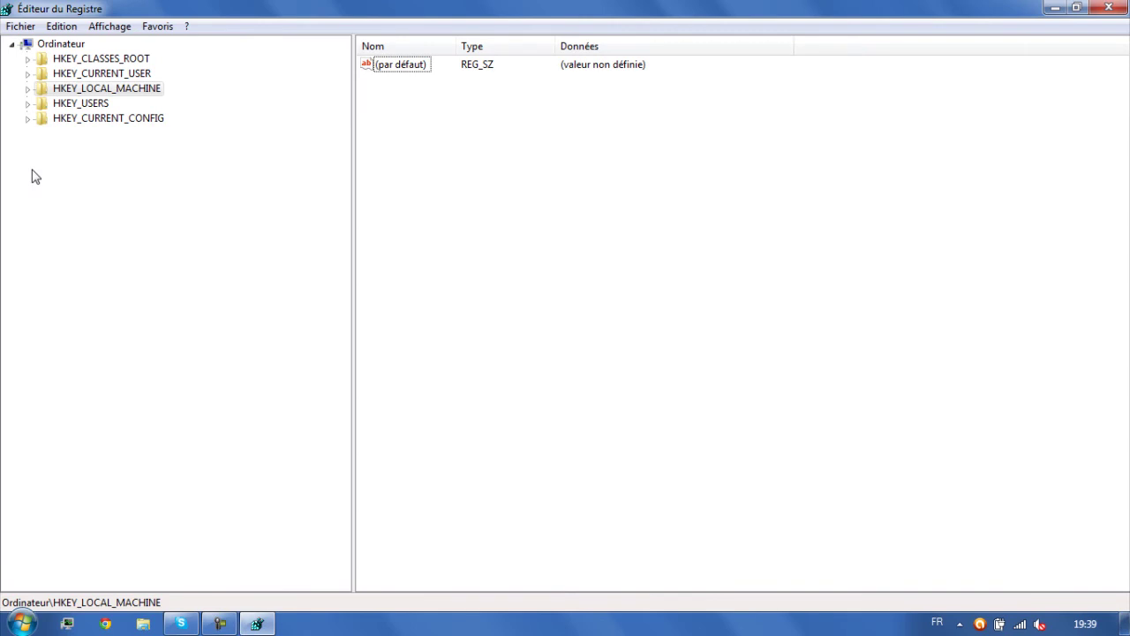
Step: Expand the registry tree down to HKEY_LOCAL_MACHINE\SYSTEM\CurrentControlSet\Control
{"action": "left_click", "coordinate": [30, 90]}
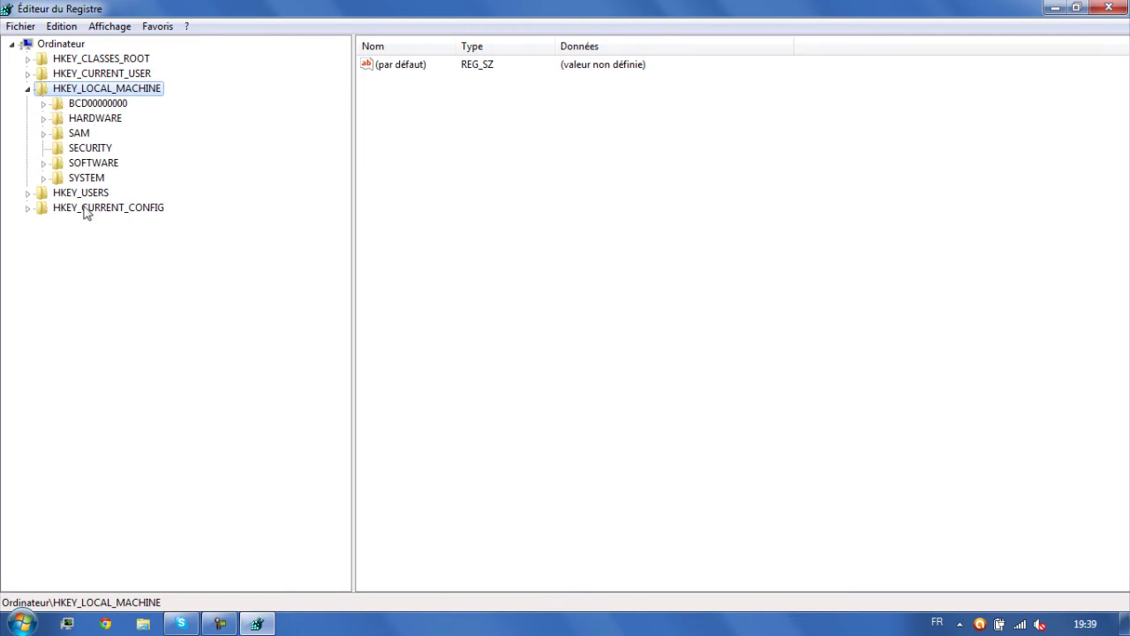
{"action": "left_click", "coordinate": [44, 177]}
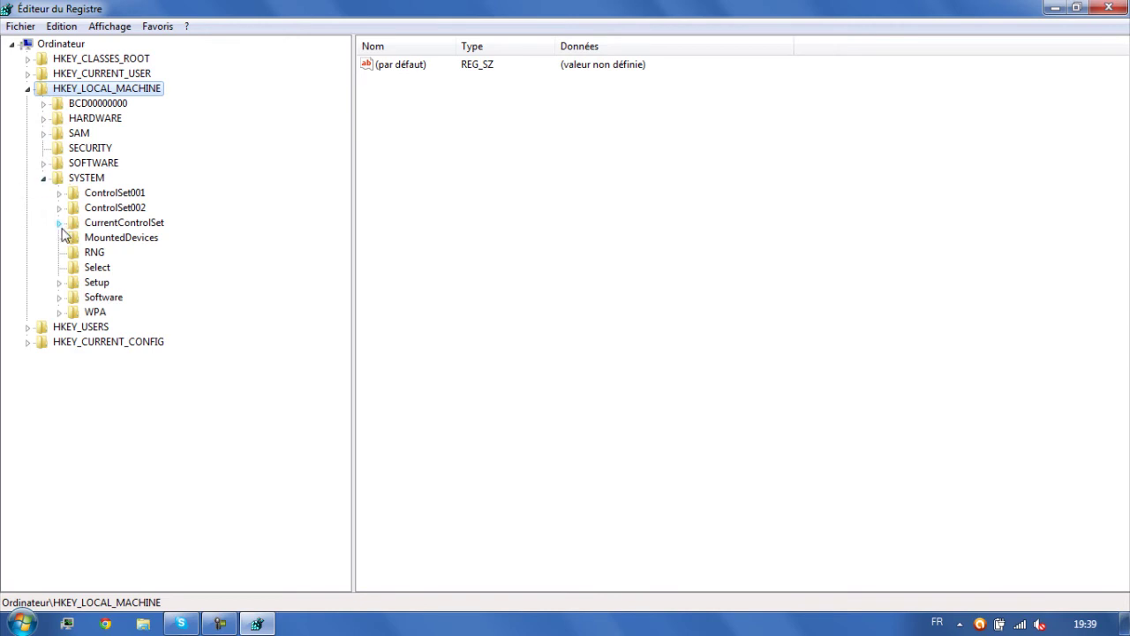
{"action": "left_click", "coordinate": [59, 223]}
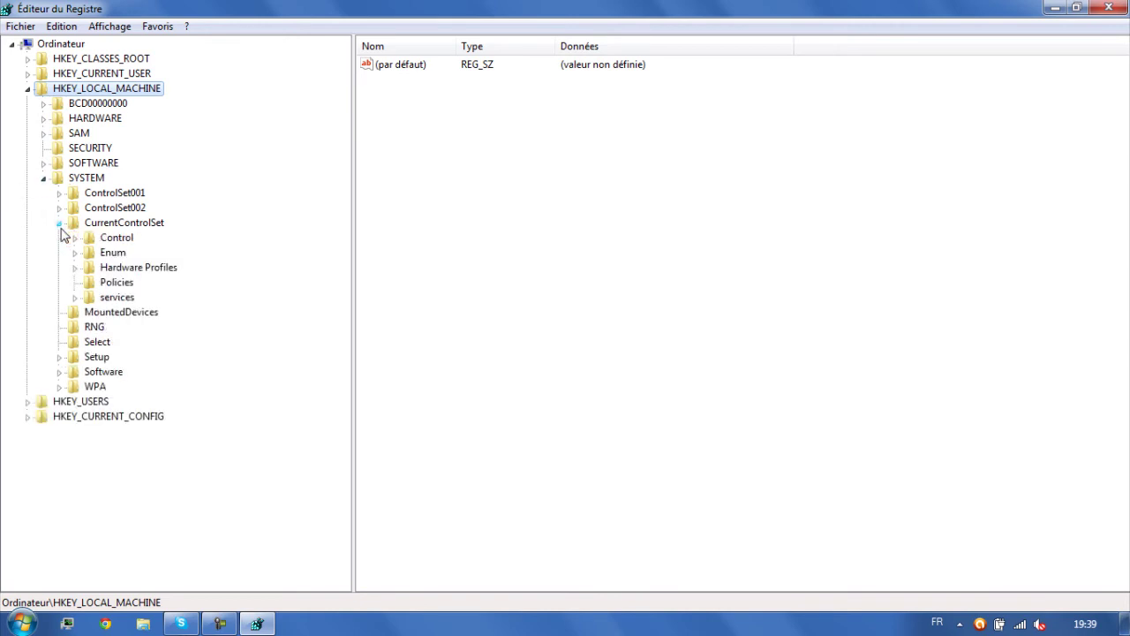
{"action": "left_click", "coordinate": [74, 238]}
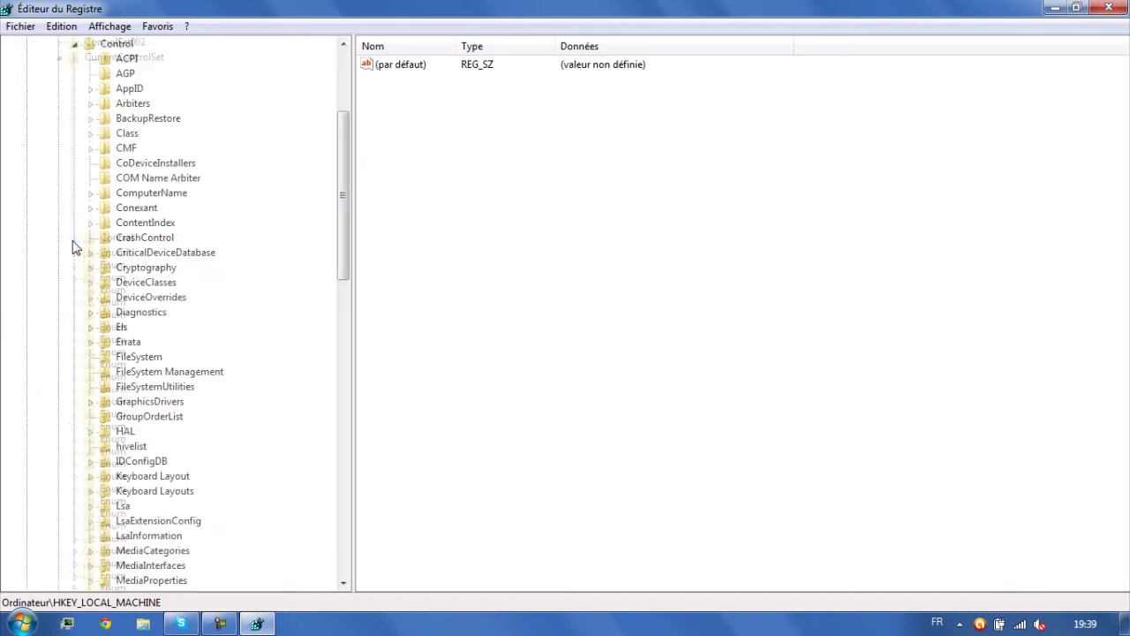
Step: Expand Session Manager under the Control key and select its Memory Management subkey to list its values
{"action": "scroll", "coordinate": [183, 232], "scroll_direction": "down", "scroll_amount": 7}
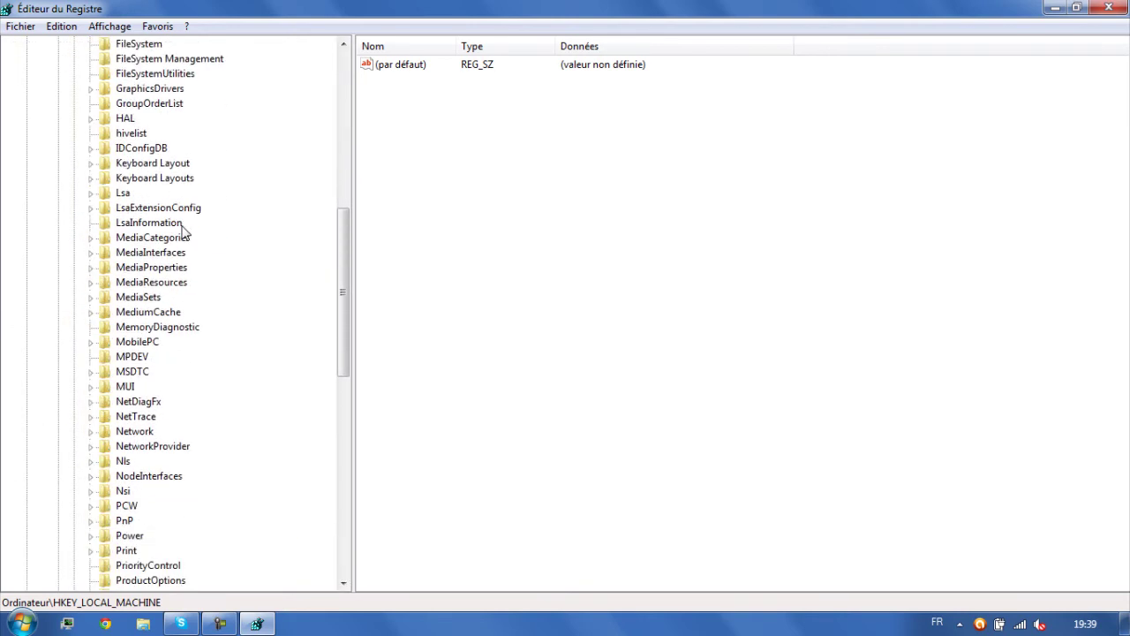
{"action": "scroll", "coordinate": [183, 232], "scroll_direction": "down", "scroll_amount": 6}
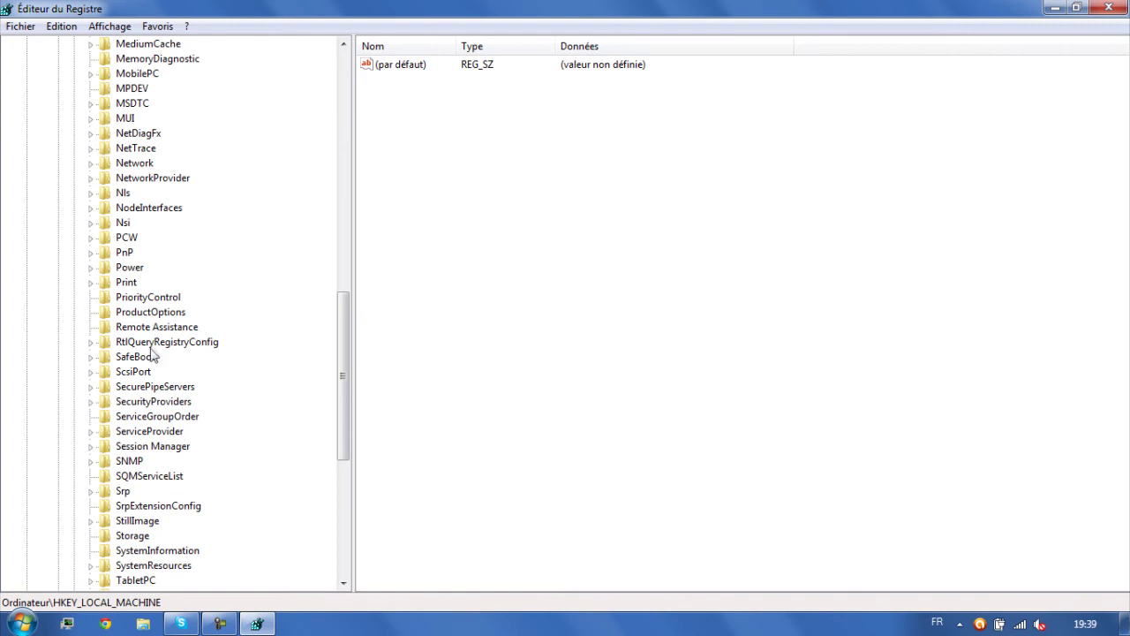
{"action": "left_click", "coordinate": [91, 446]}
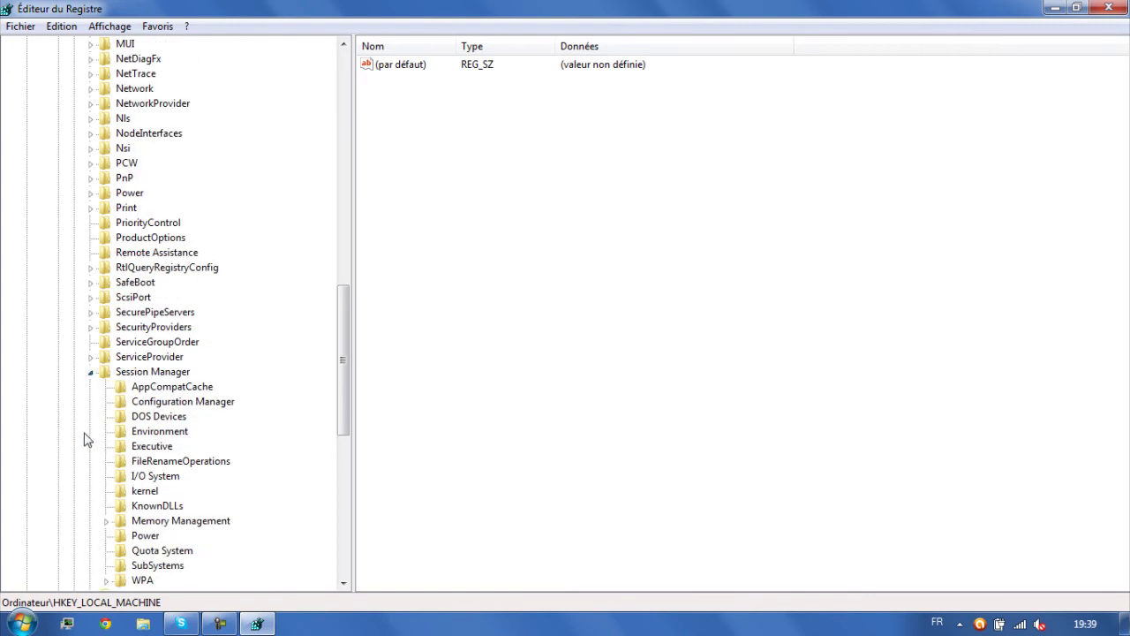
{"action": "scroll", "coordinate": [134, 387], "scroll_direction": "down", "scroll_amount": 1}
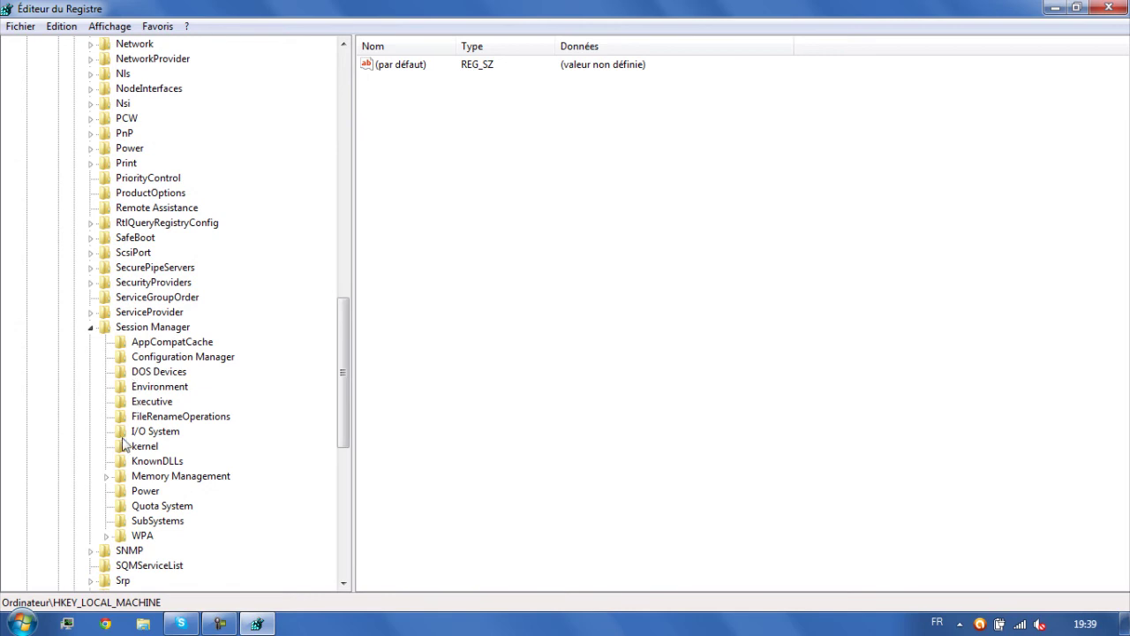
{"action": "left_click", "coordinate": [107, 477]}
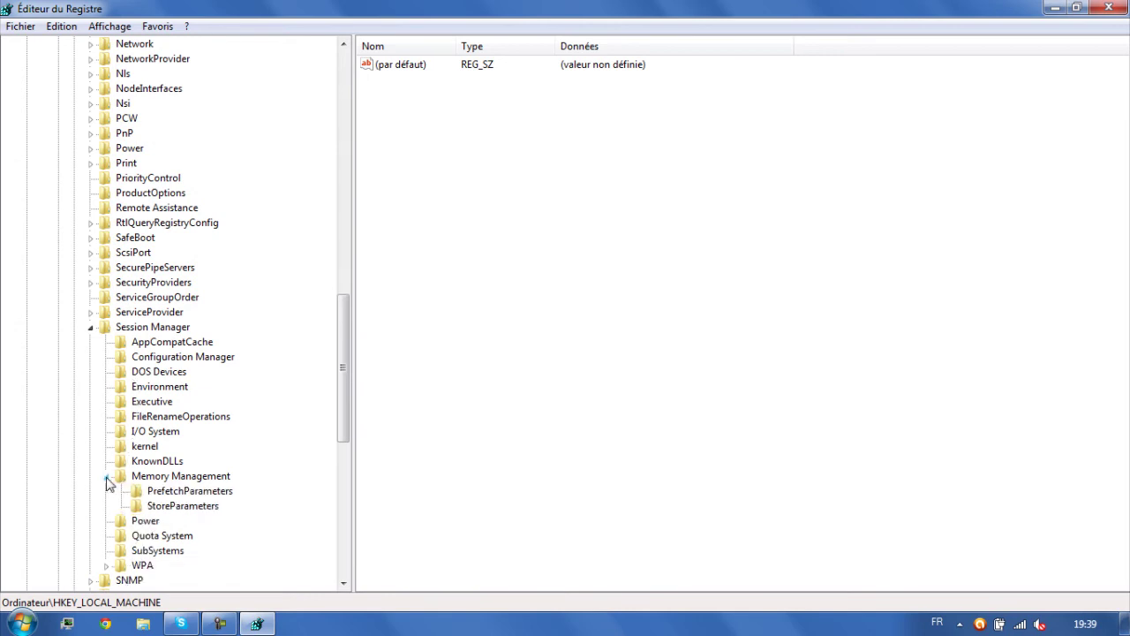
{"action": "left_click", "coordinate": [107, 477]}
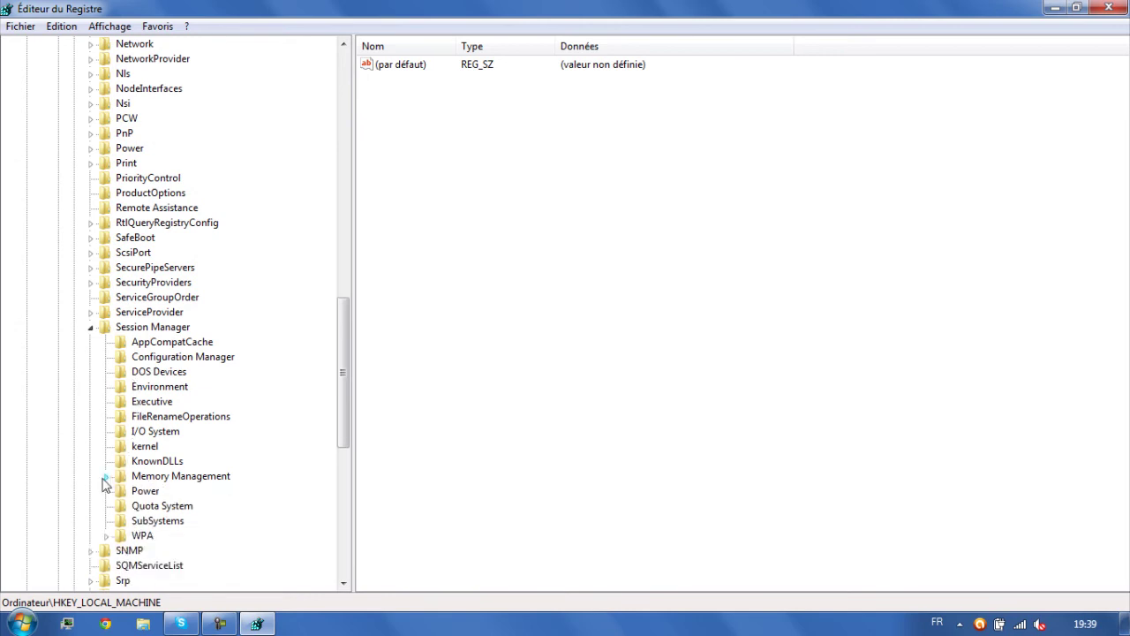
{"action": "left_click", "coordinate": [154, 477]}
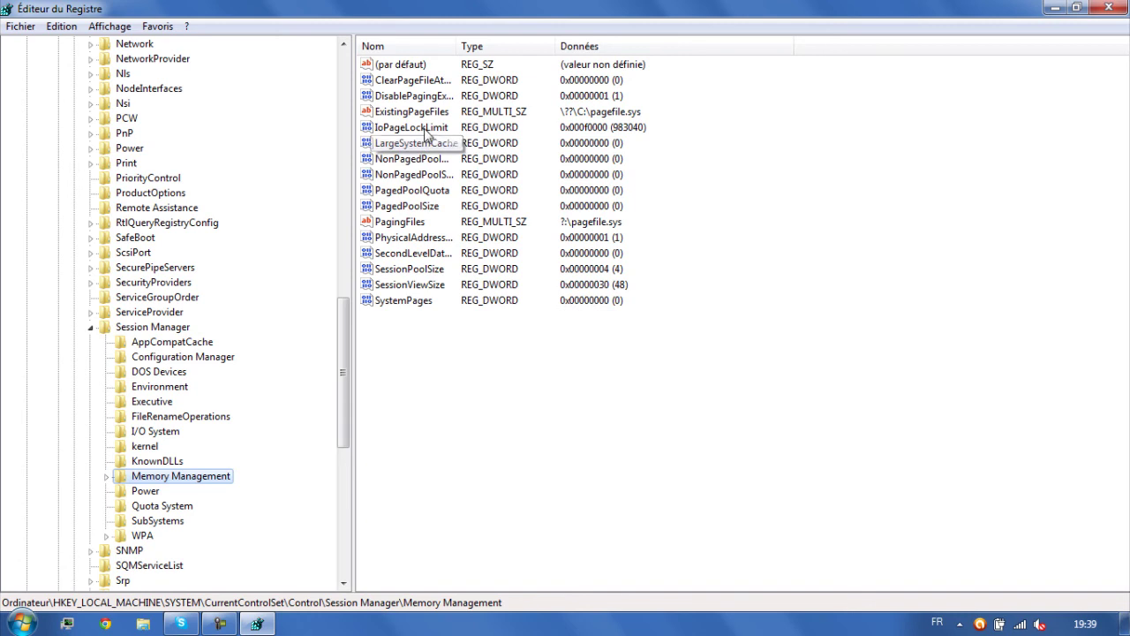
Step: View the data of the IoPageLockLimit value in the Memory Management key and accept it without changing it
{"action": "left_click", "coordinate": [391, 129]}
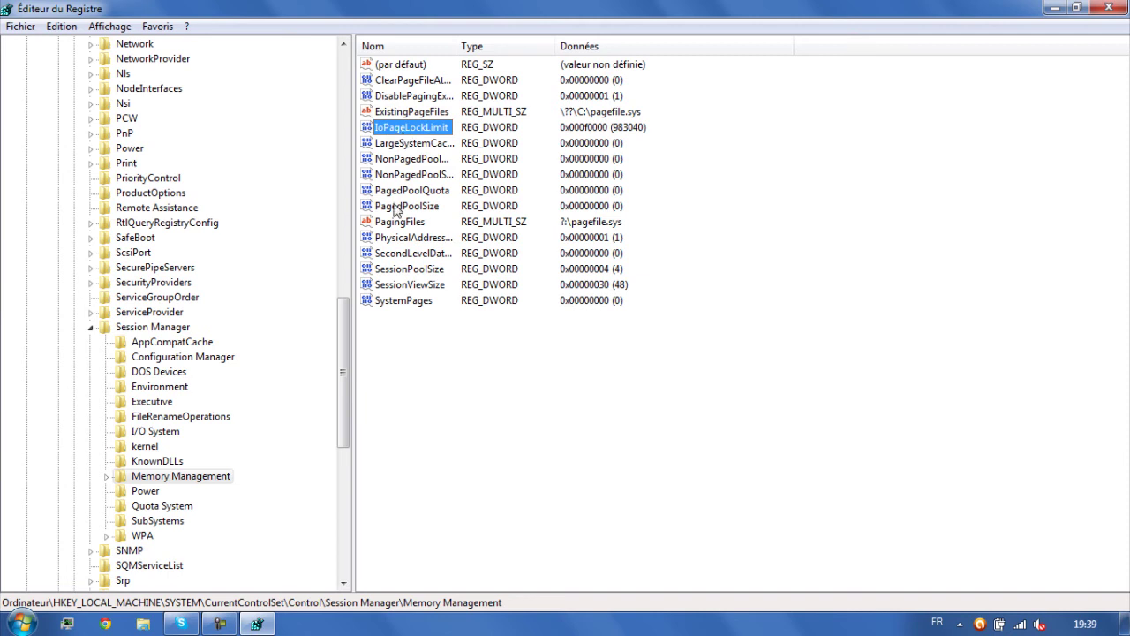
{"action": "double_click", "coordinate": [411, 130]}
{"action": "left_click", "coordinate": [150, 163]}
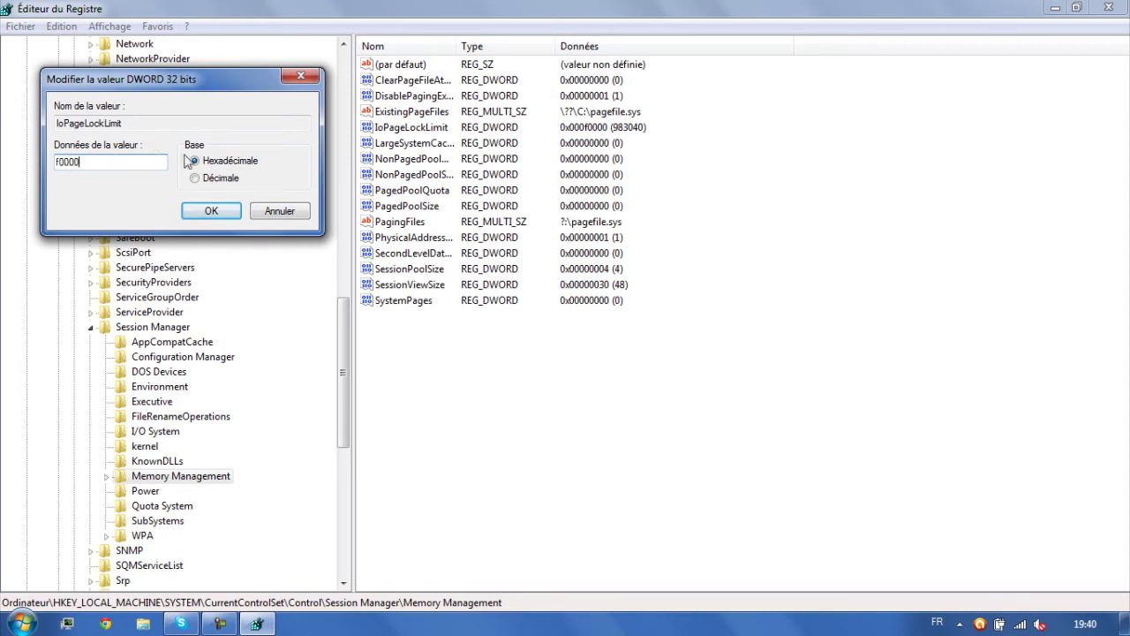
{"action": "left_click", "coordinate": [211, 210]}
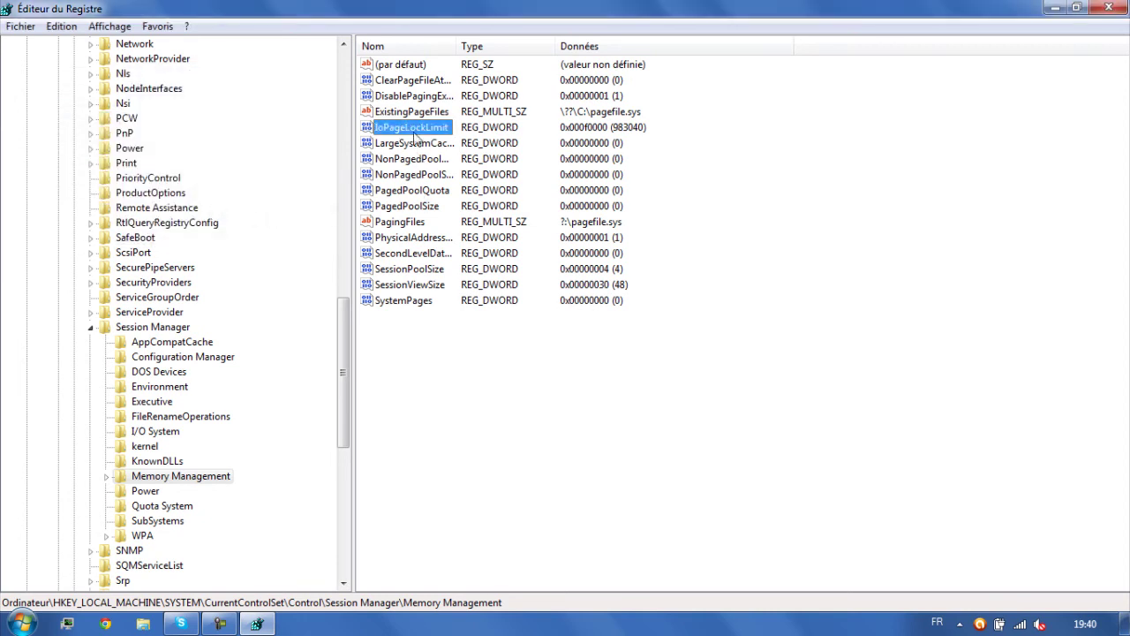
{"action": "left_click", "coordinate": [61, 26]}
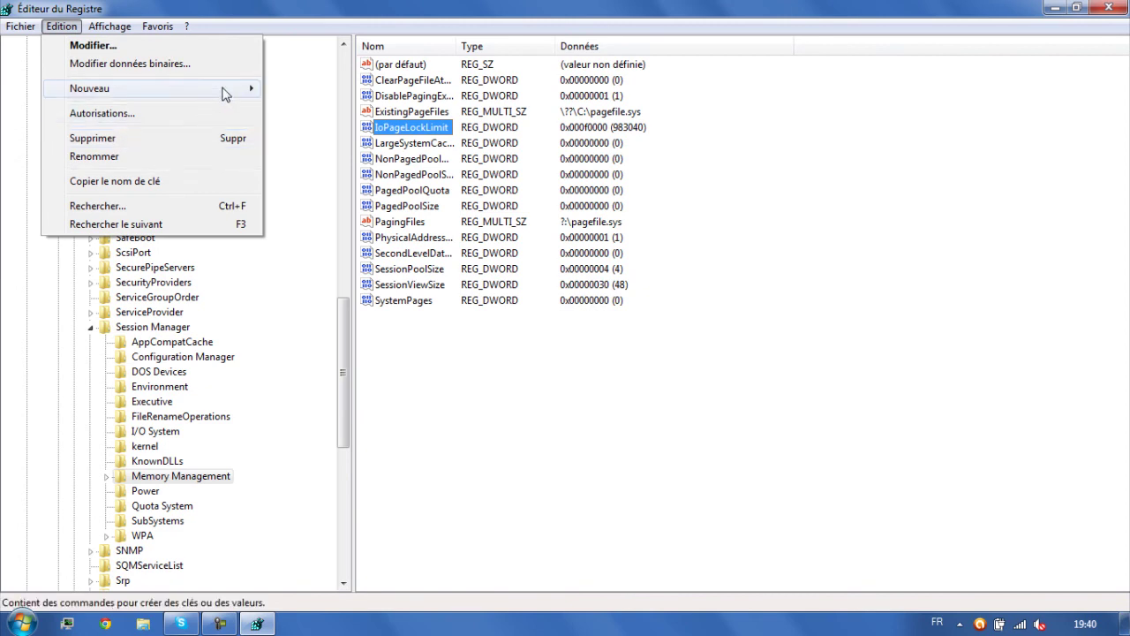
{"action": "mouse_move", "coordinate": [222, 89]}
{"action": "left_click", "coordinate": [452, 380]}
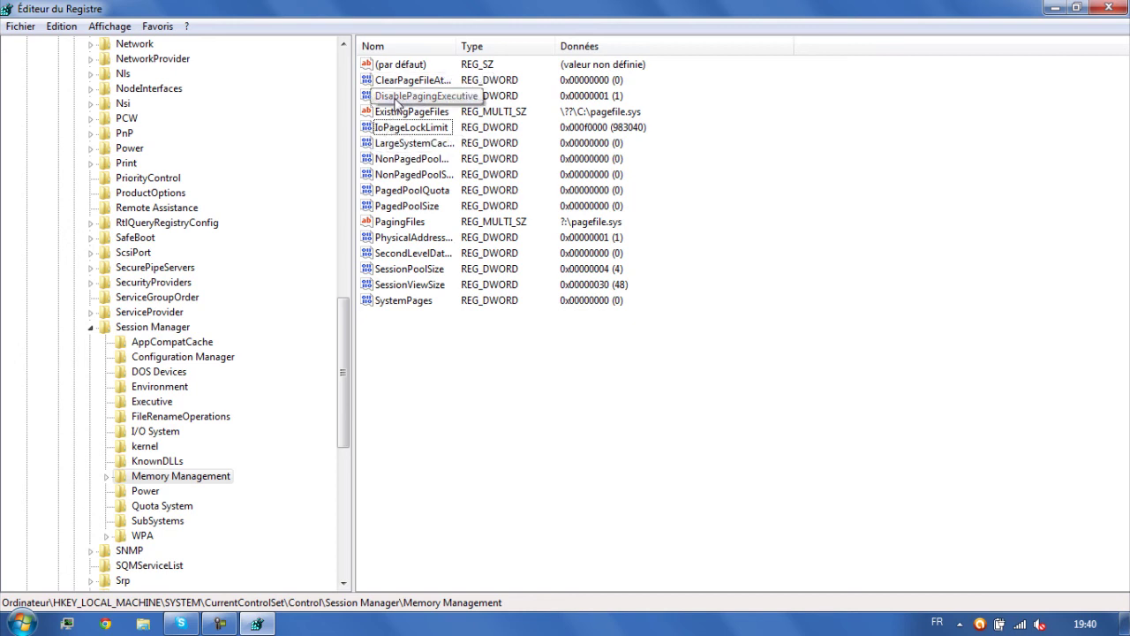
Step: Check the data of the DisablePagingExecutive value without changing it, and close the Registry Editor
{"action": "double_click", "coordinate": [395, 99]}
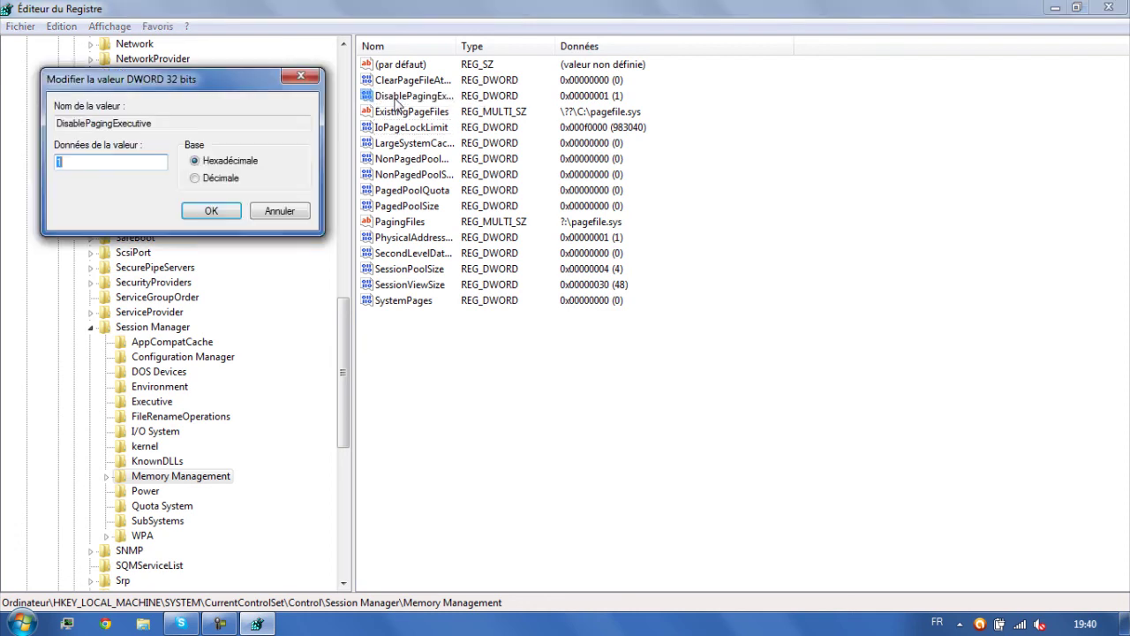
{"action": "left_click", "coordinate": [101, 166]}
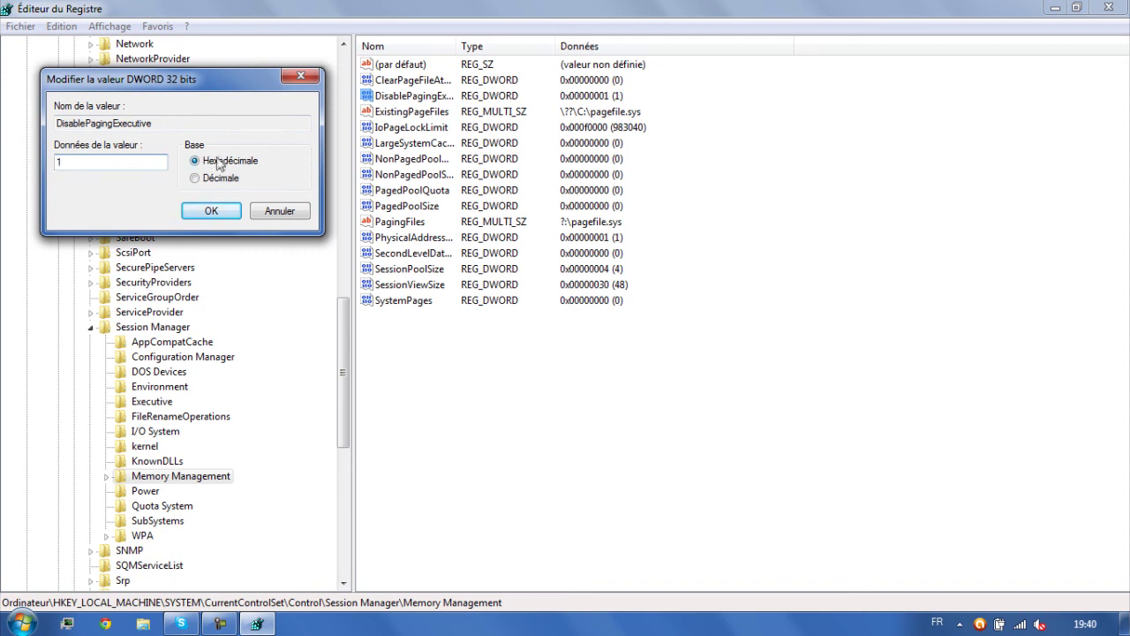
{"action": "left_click", "coordinate": [217, 211]}
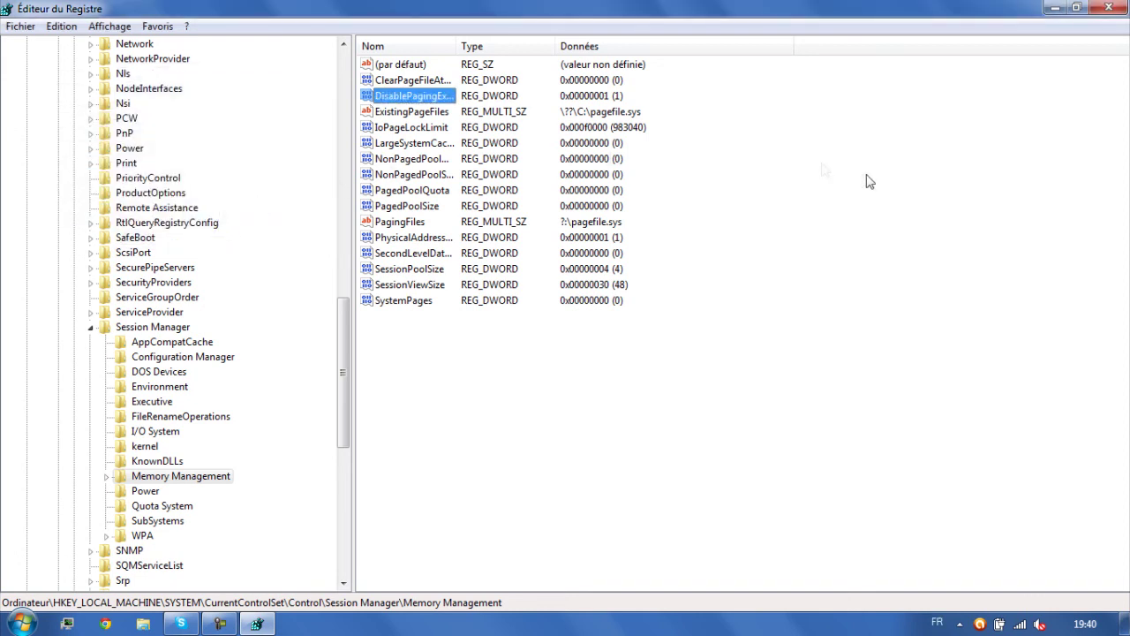
{"action": "left_click", "coordinate": [1109, 9]}
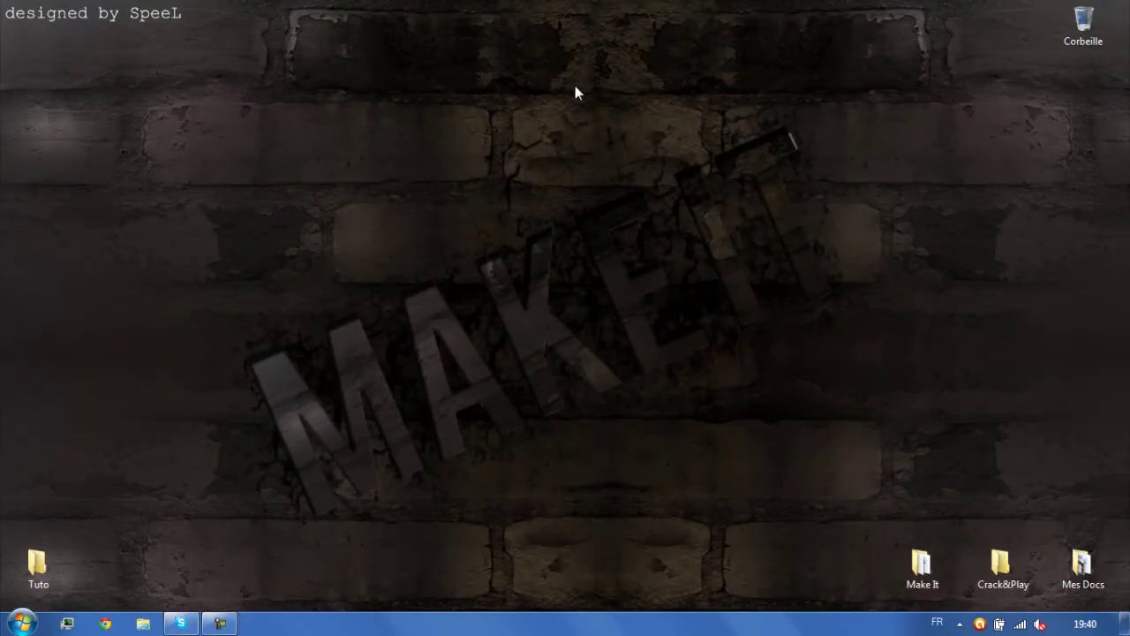